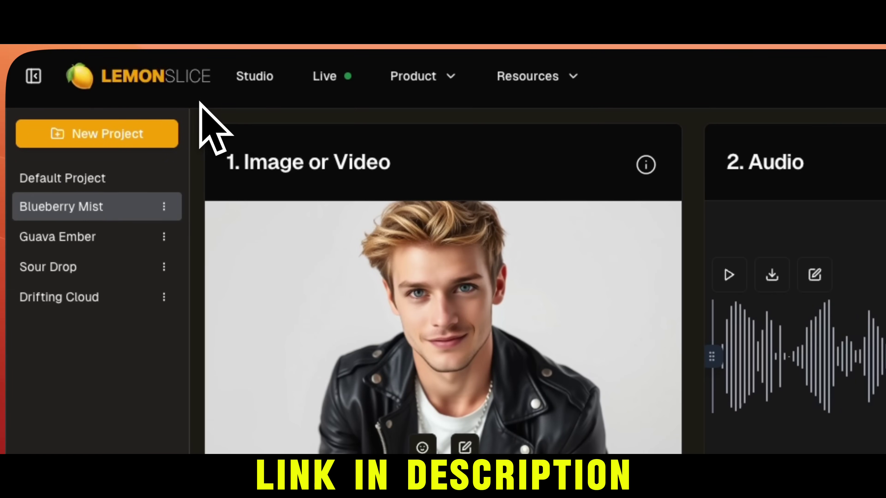
Step: Create a new project and open AI image generation for its character
click(115, 143)
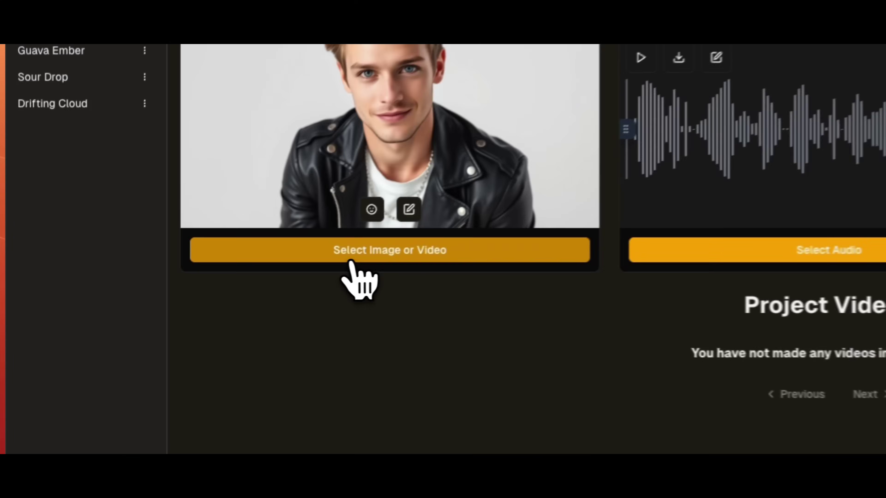
click(395, 257)
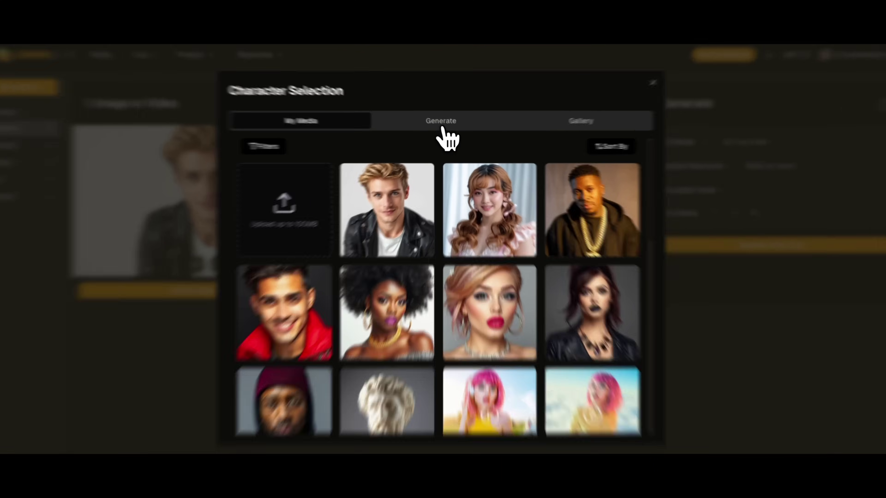
click(442, 126)
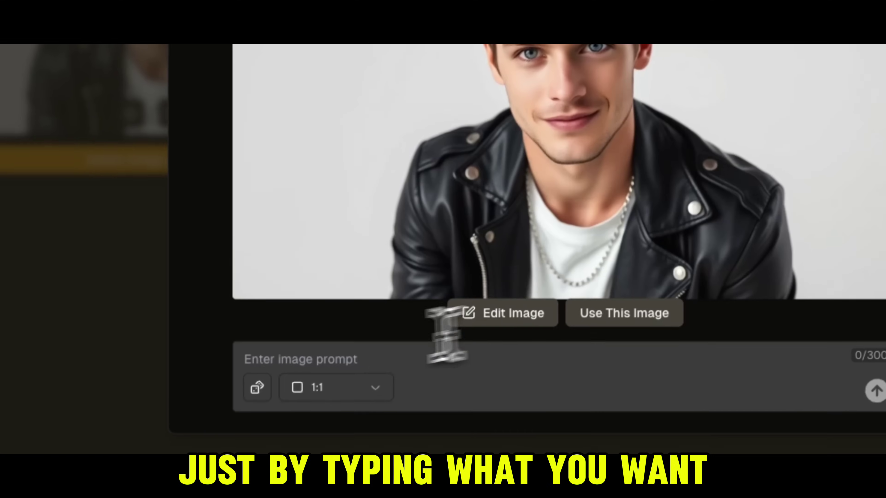
Step: Enter an image prompt for a photorealistic, stylish female Pop singer in her mid 20-s with bright pink layered bob with bangs and colorful Yellow Top
click(302, 356)
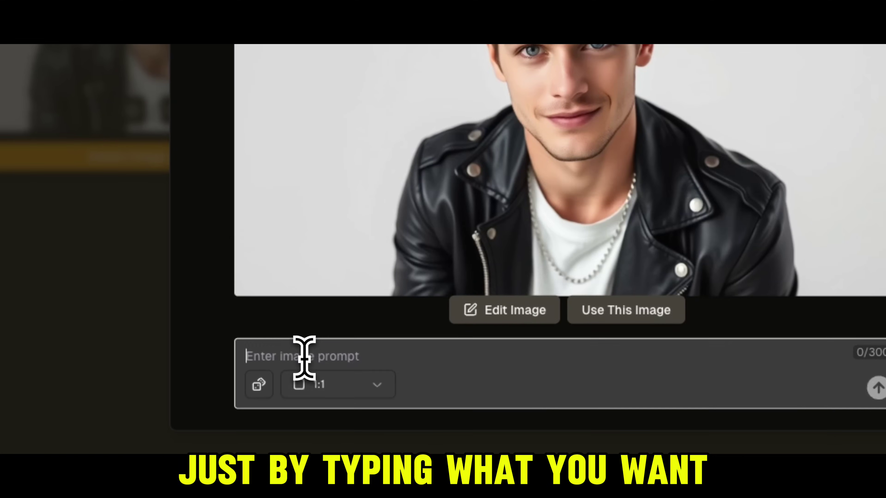
text(A photorealistic image of a vibrant, stylish female Pop singer in her mid 20-s, with a confident and char)
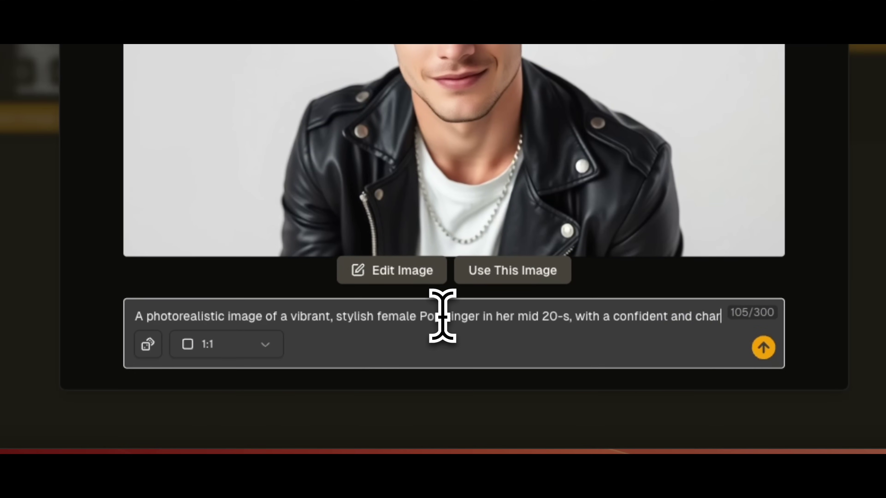
text(ismatic vibe. She has bright pink hair, Layered)
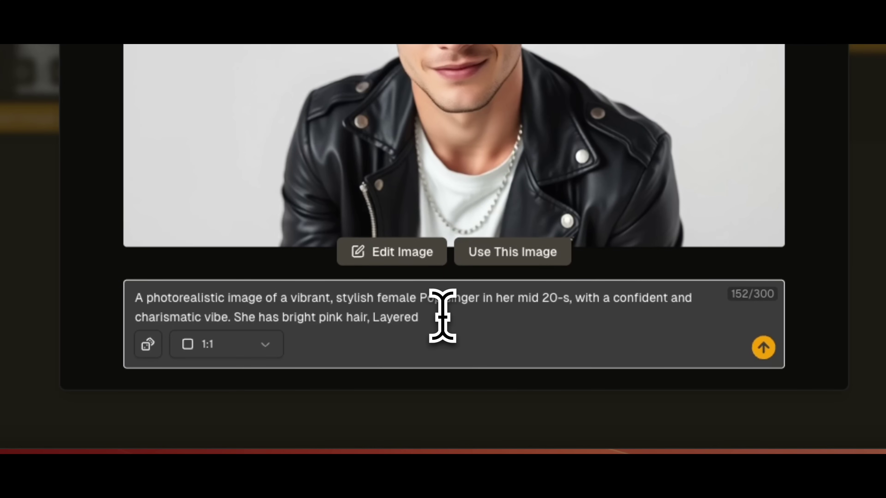
text(gs haircut, trendy pop-star outfit, a)
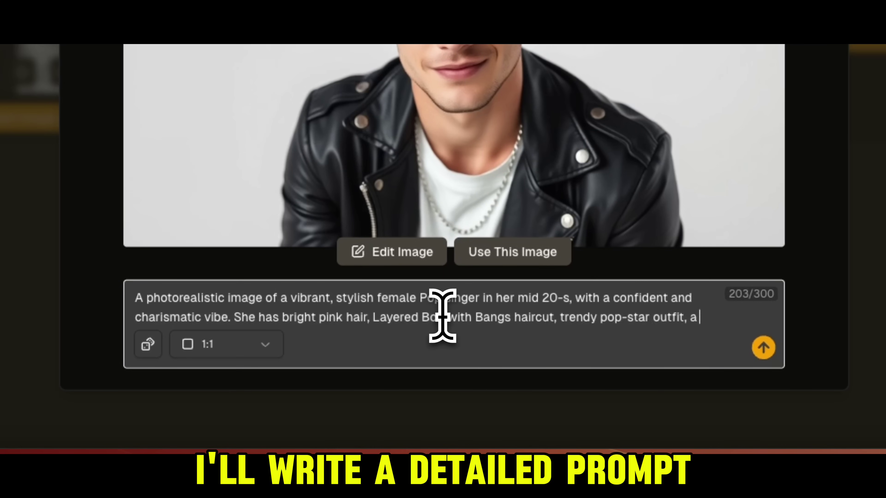
text(colorful Yellow Top)
Step: Generate the pop singer image in 16:9 aspect ratio and use it as the project's character image
click(268, 345)
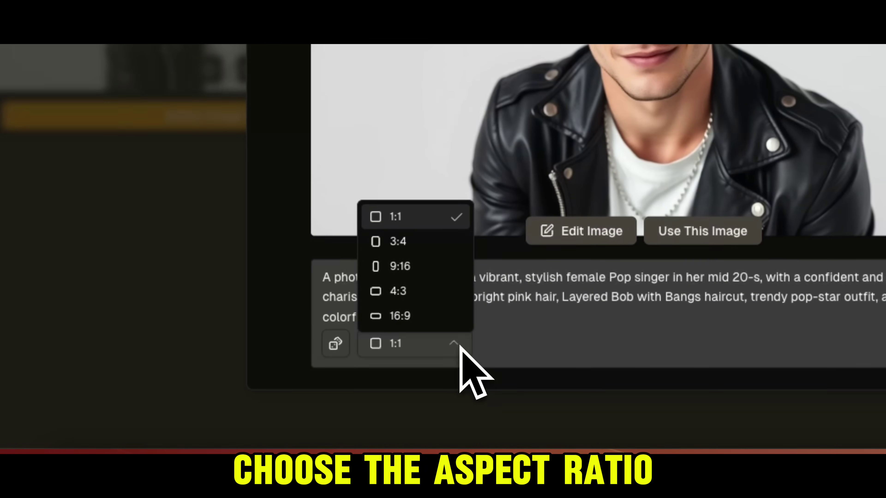
click(421, 317)
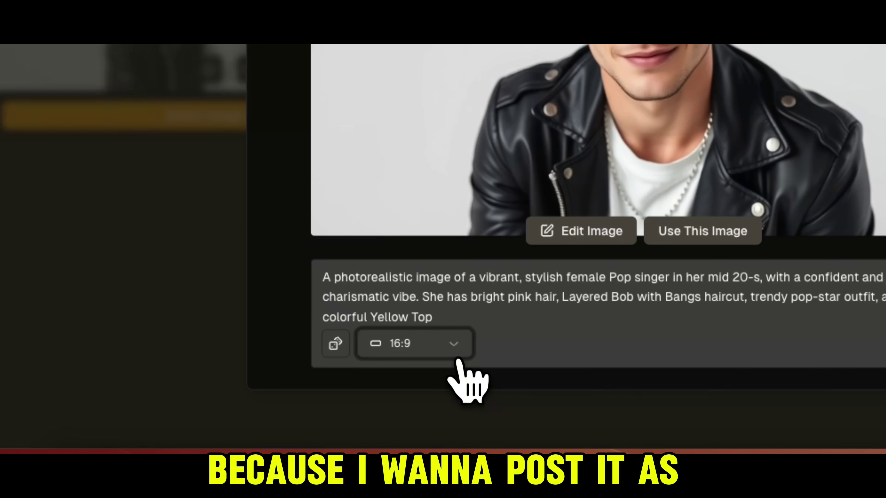
click(455, 349)
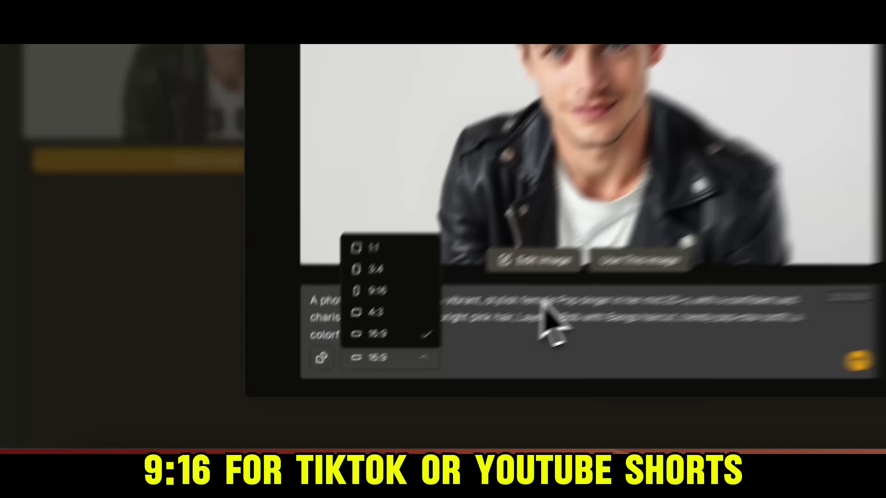
click(601, 278)
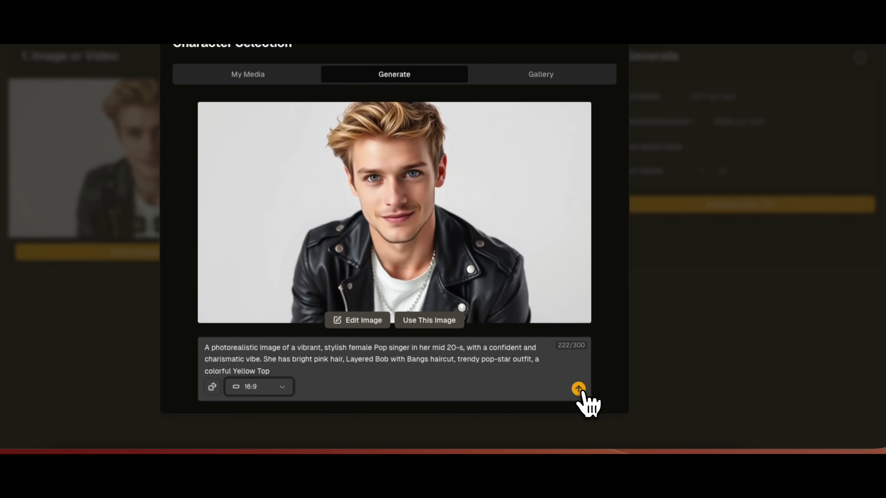
click(579, 389)
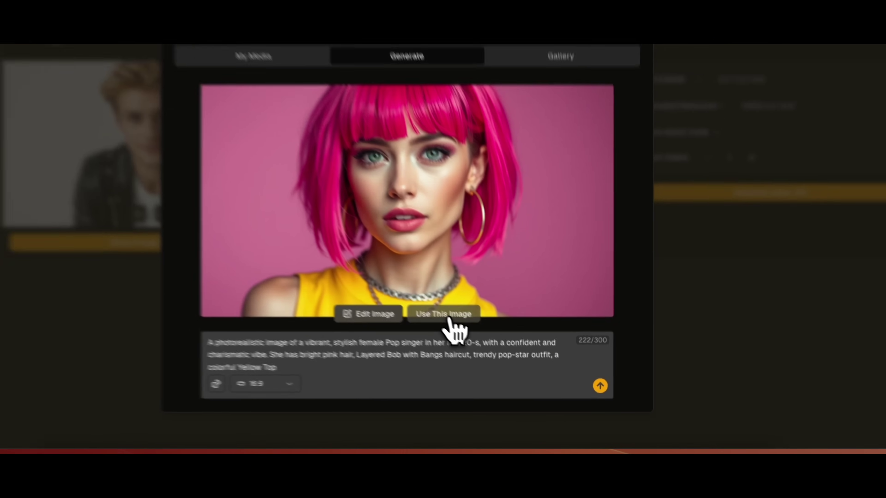
click(433, 306)
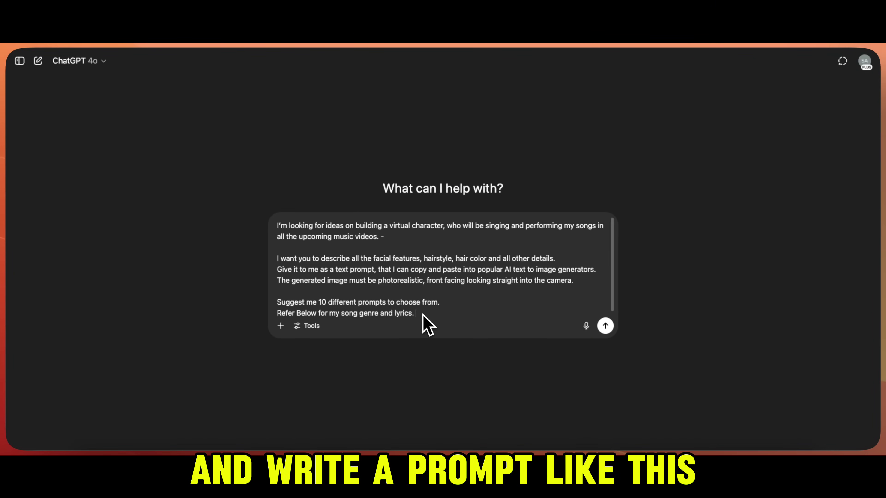
Step: In the ChatGPT prompt, remove the blank line after the opening sentence and append "Genre: Pop, Dance Pop" below the text
click(307, 246)
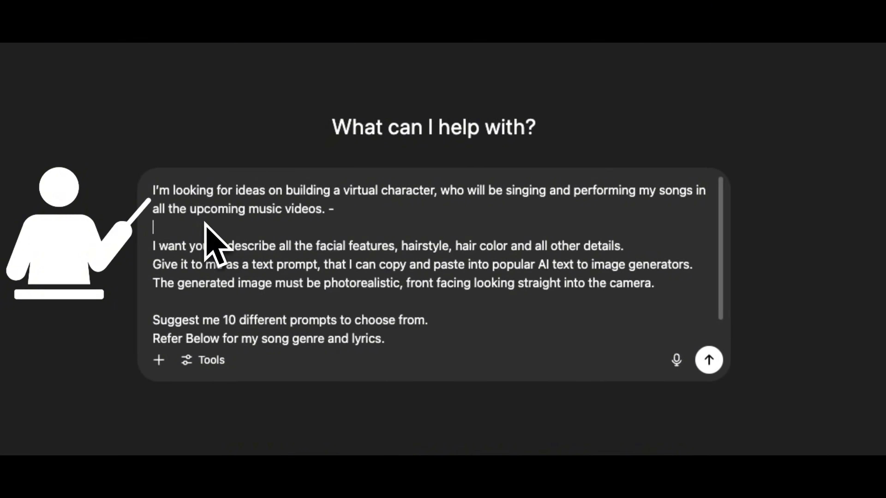
key(BackSpace)
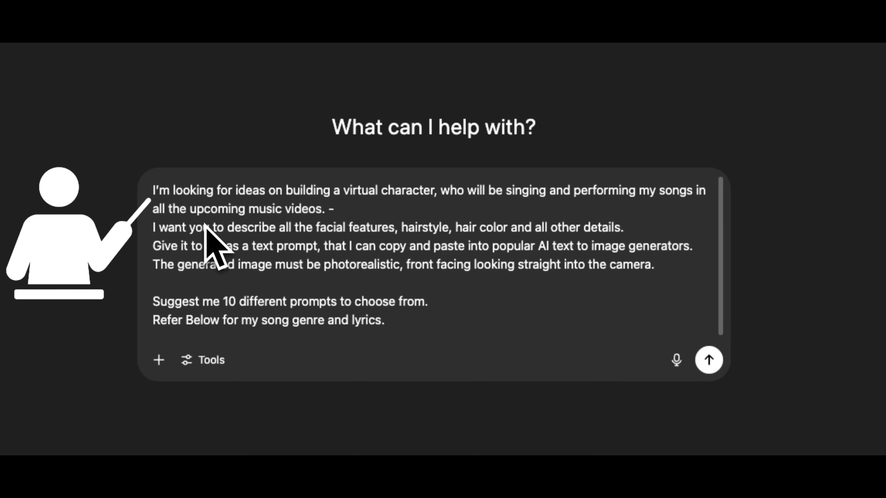
click(406, 328)
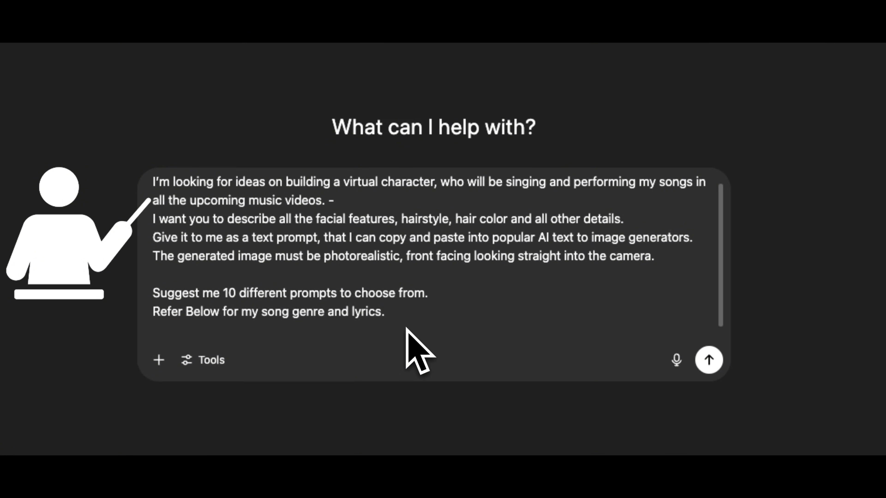
key(shift+Return)
text(G)
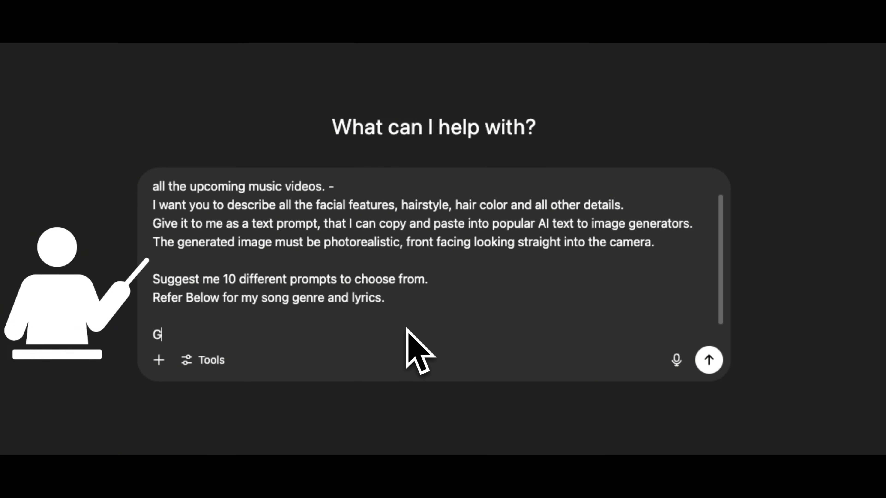
text(enre: )
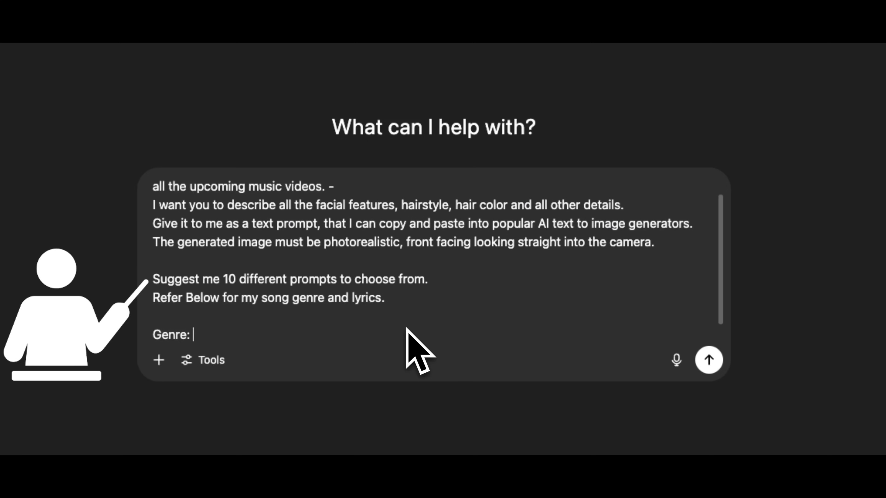
text(Pop)
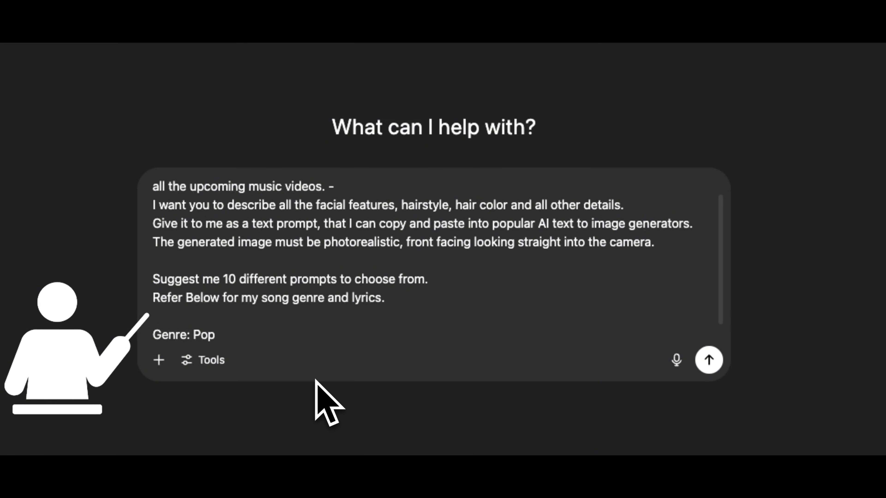
text(, Dance)
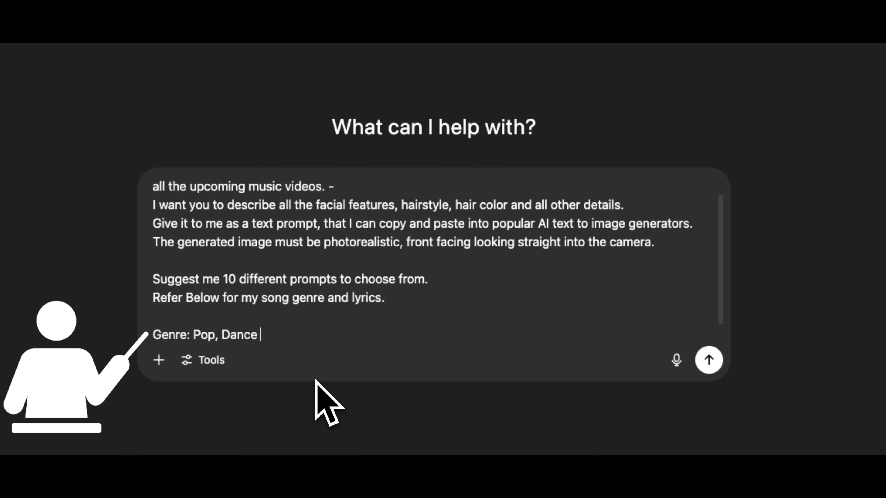
text( Pop)
Step: Submit the request with the song lyrics pasted under "My lyrics:" and read through the suggested character prompts
key(Return)
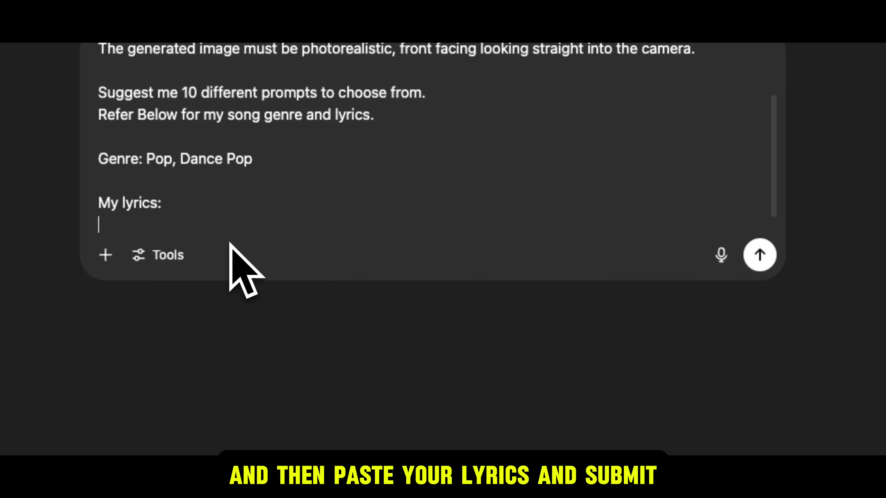
key(super+v)
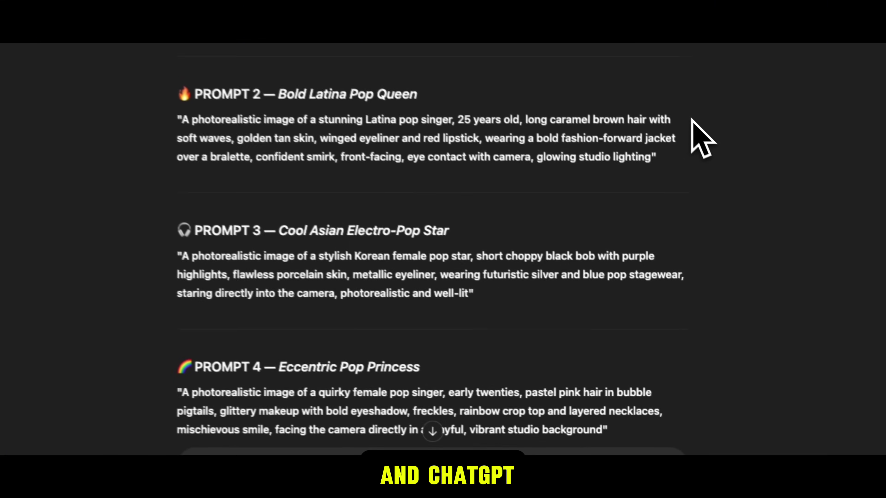
scroll(695, 126, down, 10)
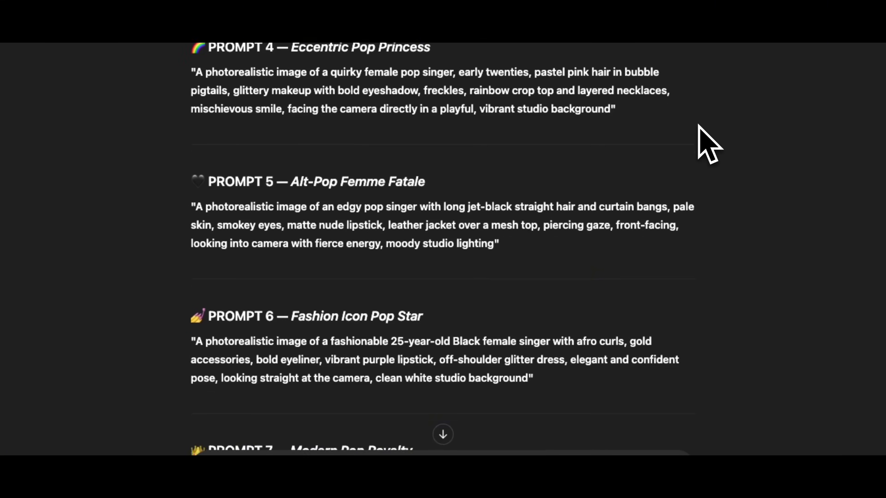
scroll(706, 144, down, 5)
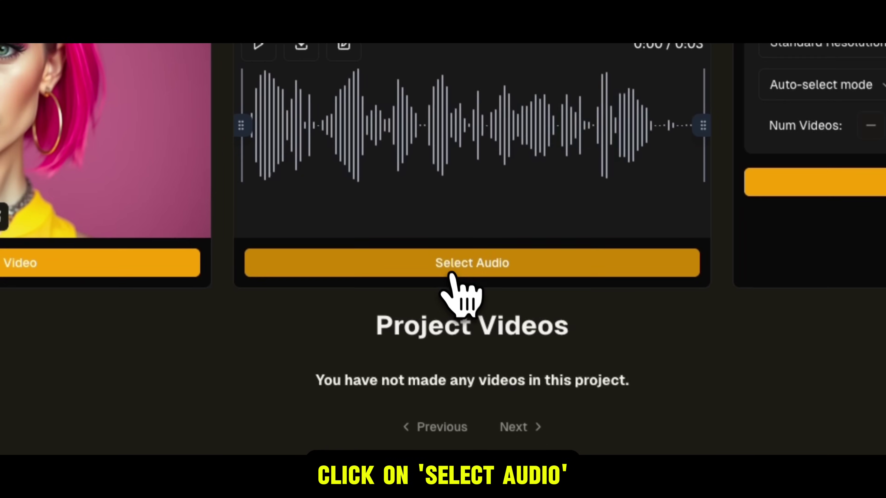
Step: Back in Lemon Slice, upload "Outta my way (Remix).mp3" from the device and use it as the project's audio
click(447, 270)
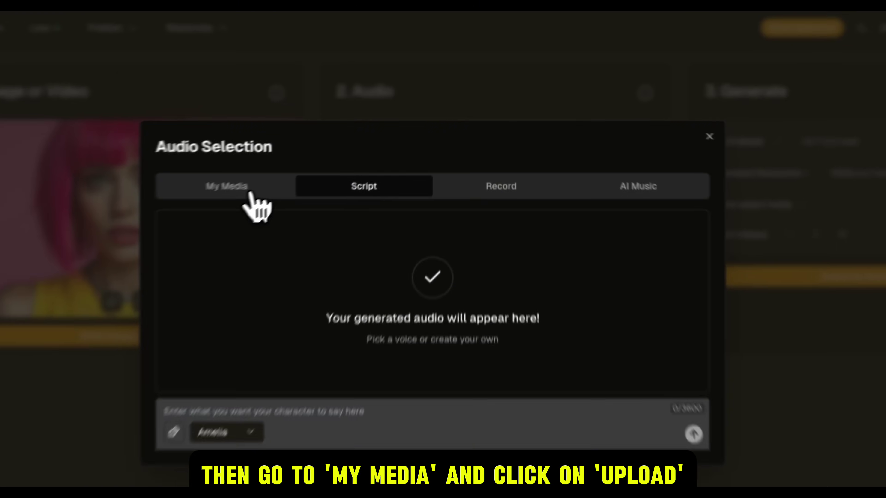
click(251, 190)
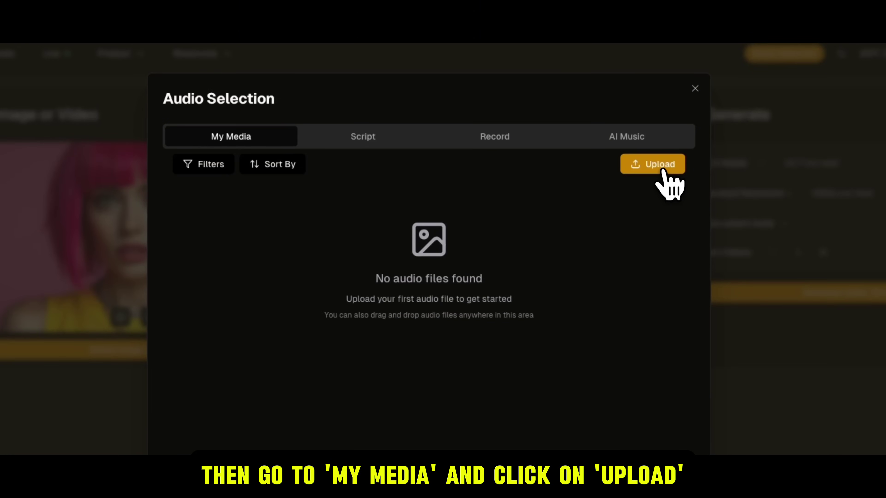
click(662, 171)
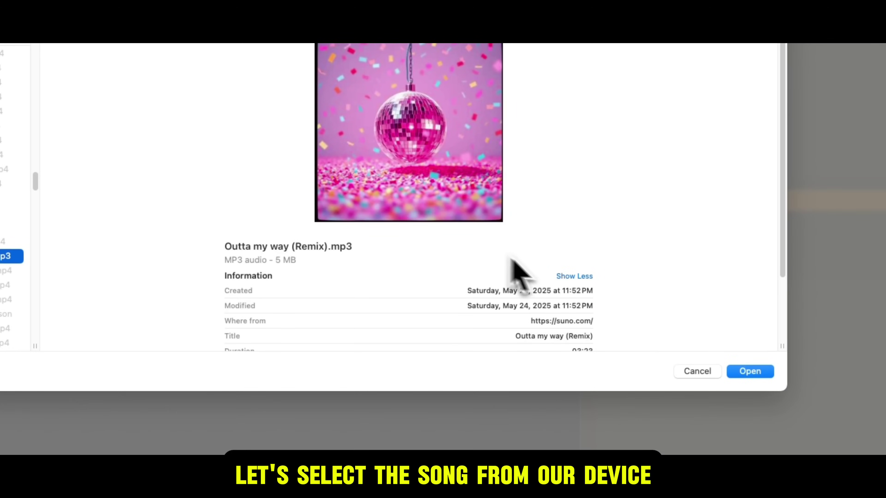
click(750, 372)
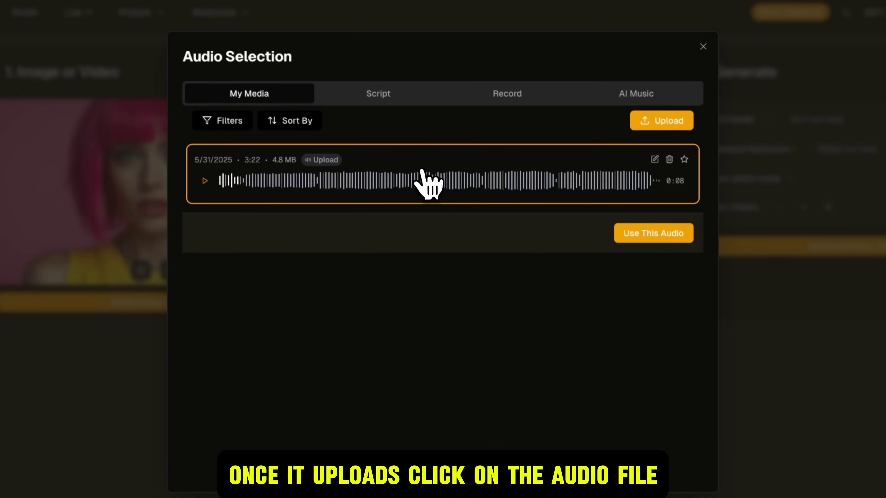
click(647, 241)
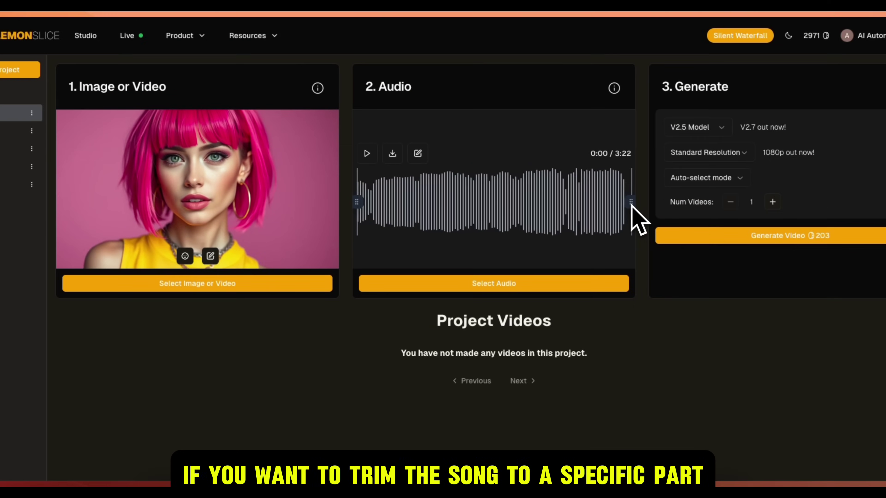
Step: Trim both ends of the song to keep only the chorus section, about 18 seconds long
drag(662, 207, 474, 209)
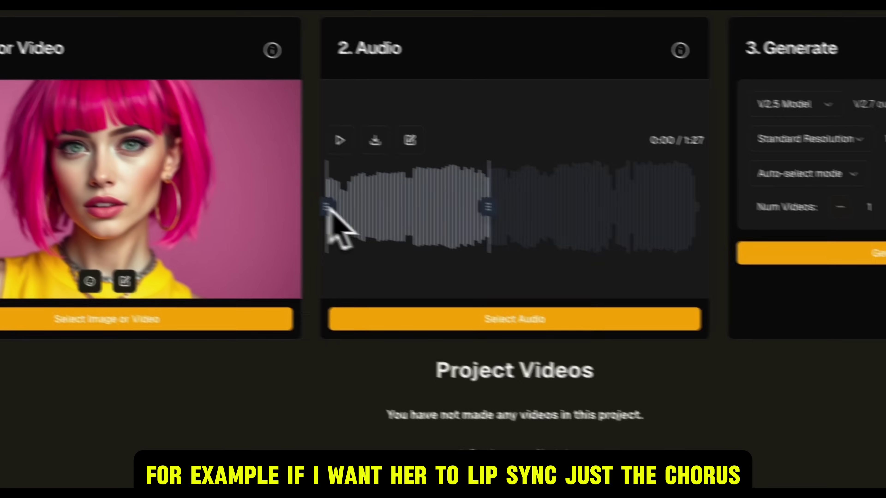
drag(331, 210, 382, 209)
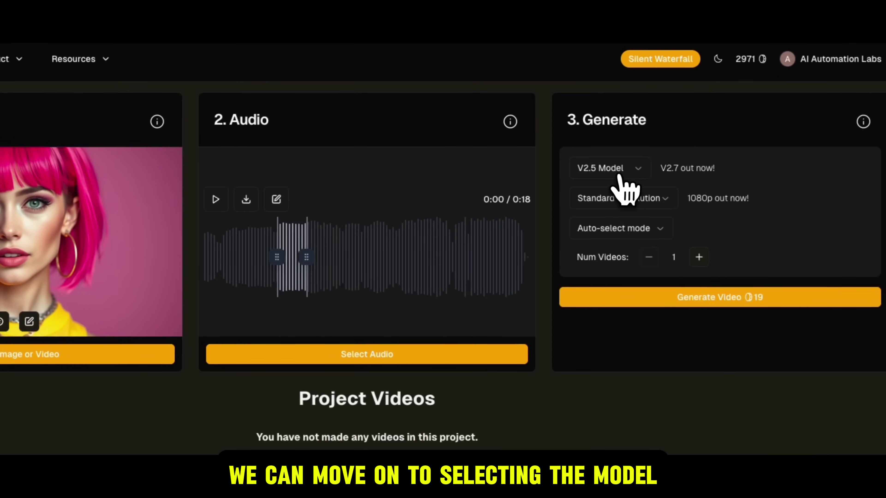
Step: Generate the lip-sync video with the V2.5 Model, 1080p Resolution and Auto-select mode
click(633, 171)
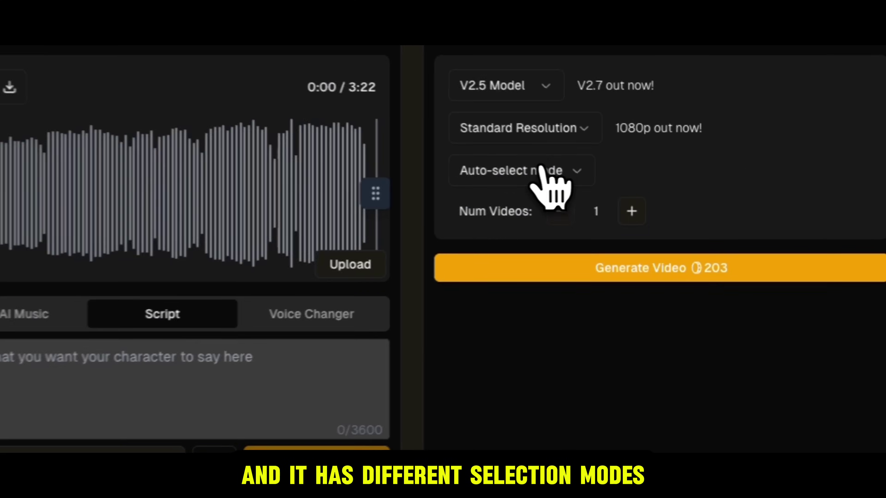
click(544, 174)
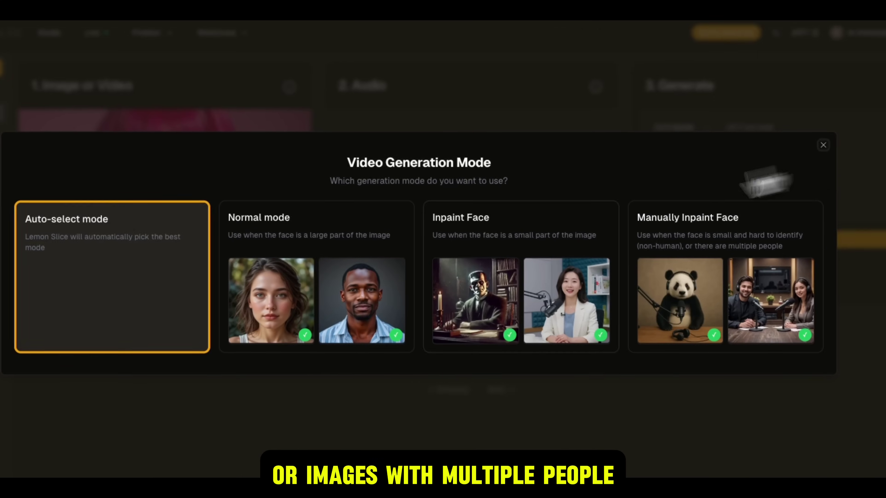
click(175, 285)
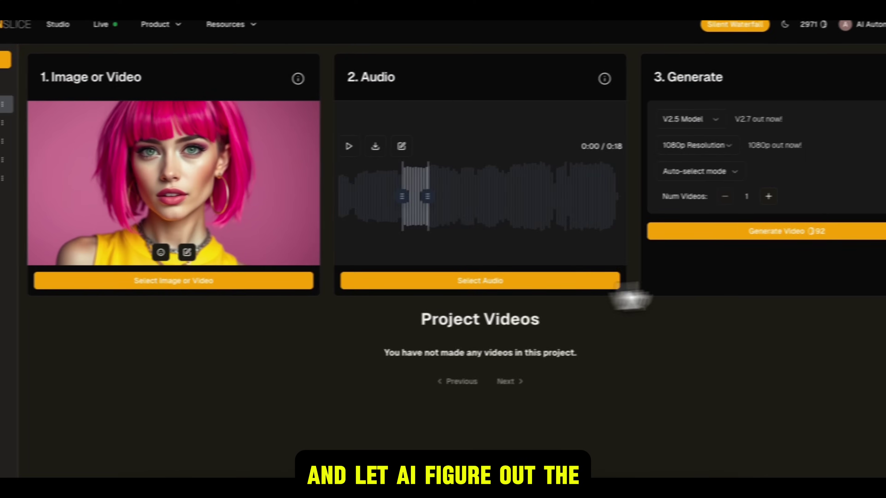
click(753, 240)
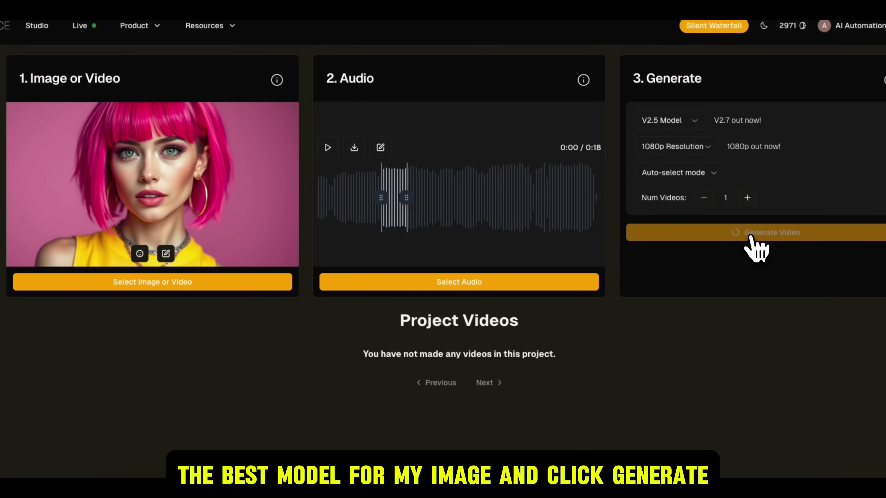
Step: Check the model in the details of the generated V2.5 and V2.7 videos and play them to compare the lip-sync
scroll(587, 356, down, 2)
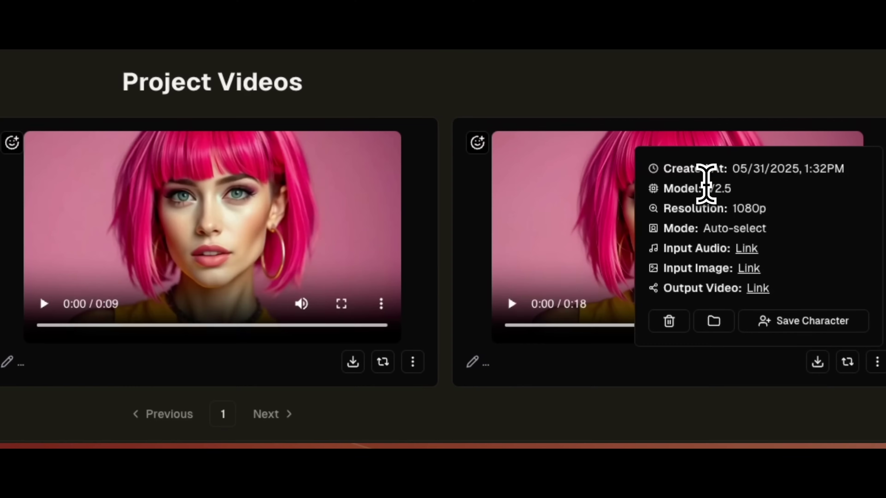
drag(706, 184, 738, 186)
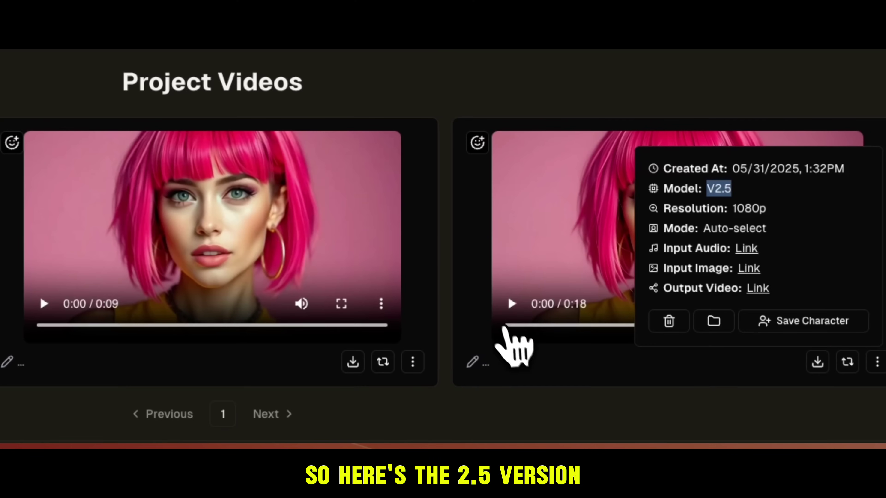
click(515, 309)
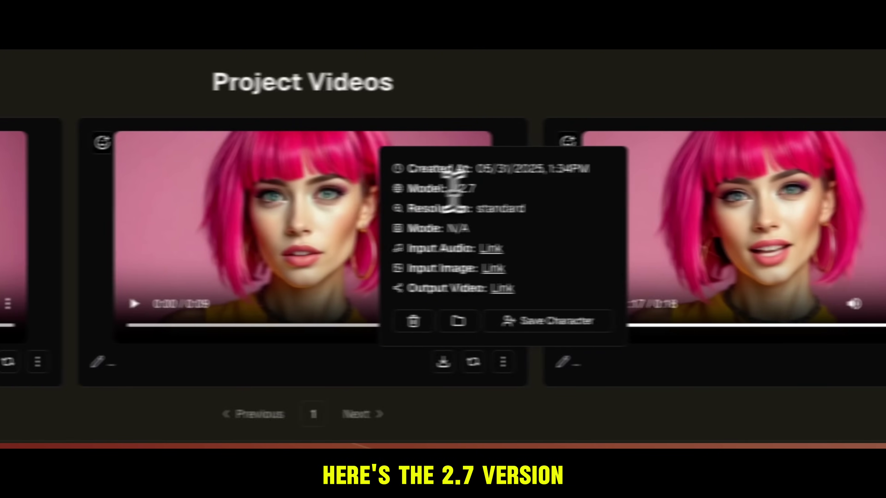
double_click(506, 188)
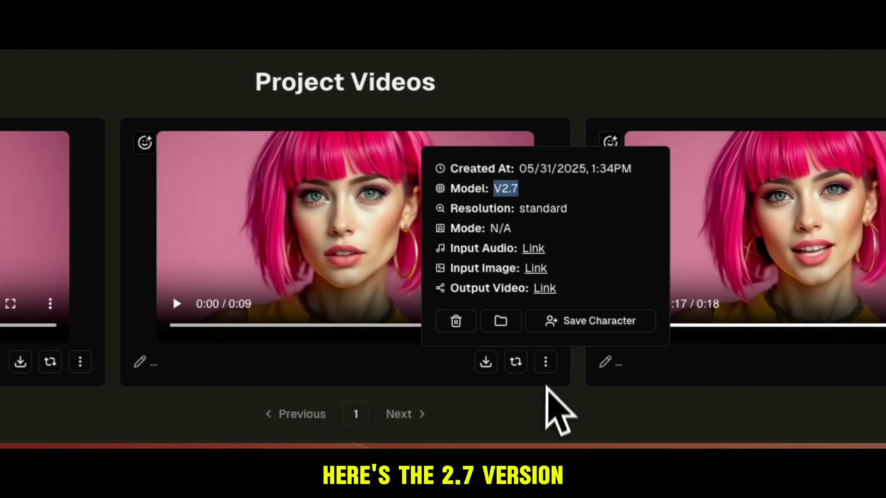
click(523, 412)
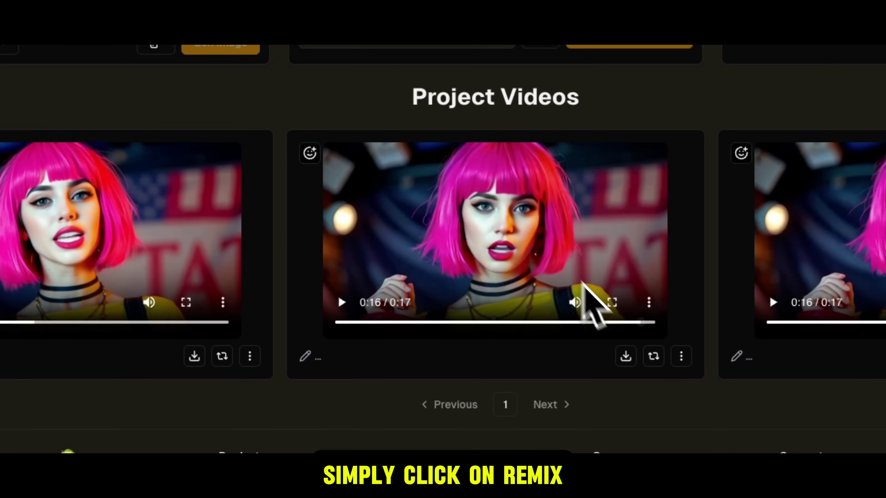
Step: Remix the middle 17-second project video to reuse its image and audio, and label that clip with the note "Chorus1"
click(652, 357)
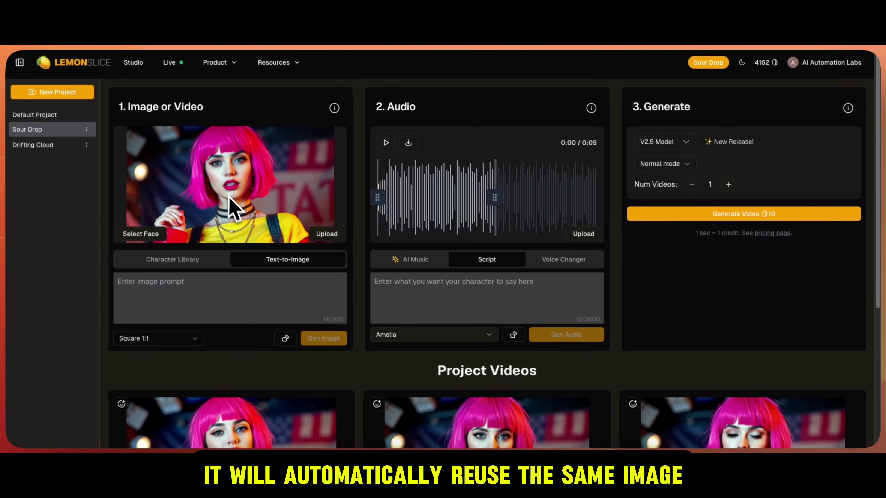
scroll(478, 207, down, 5)
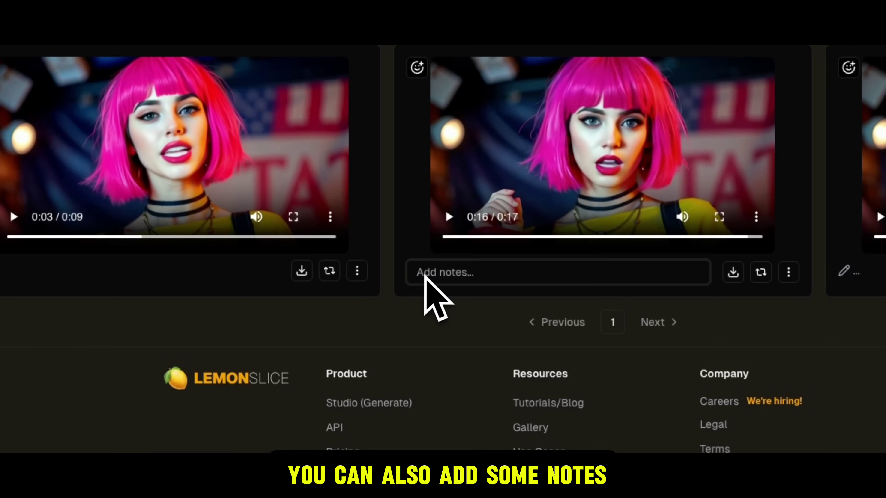
click(435, 278)
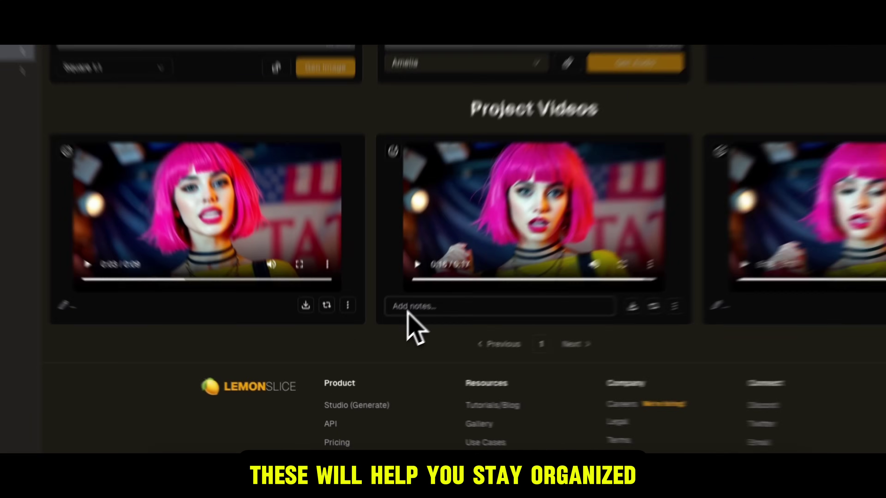
text(Cho)
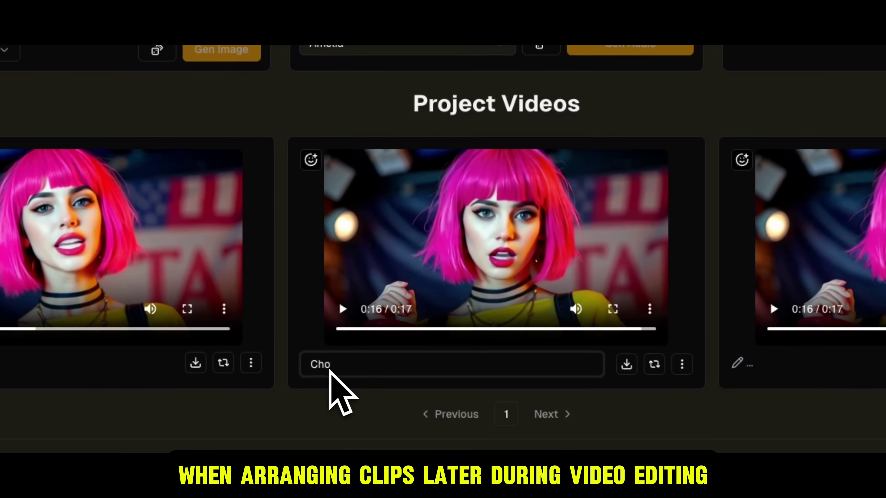
text(rus1)
Step: Download the Chorus1 clip
click(626, 364)
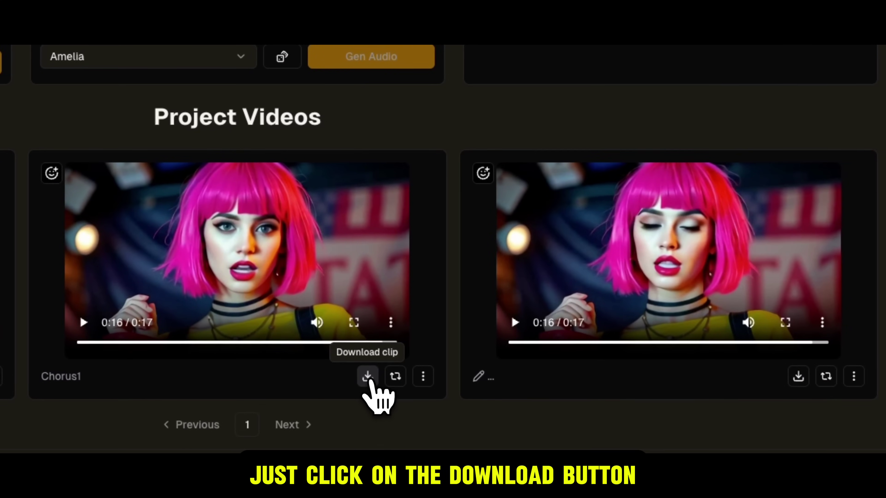
click(534, 308)
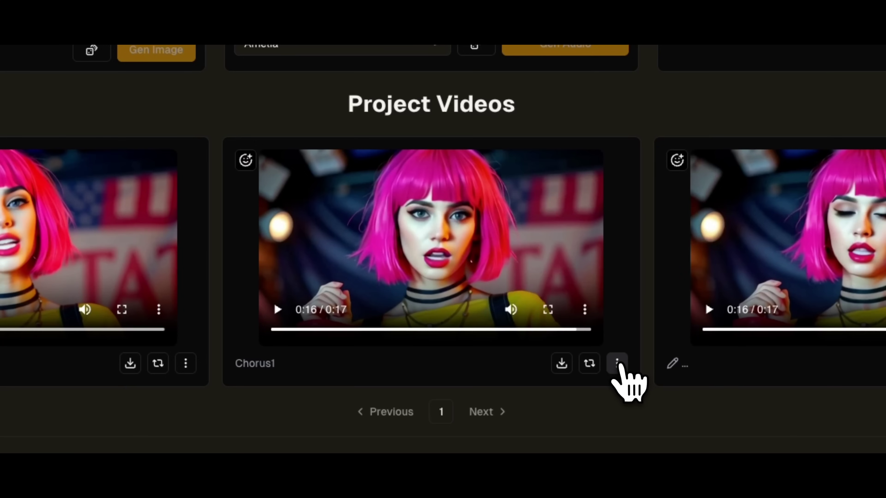
Step: Save the singer from the Chorus1 clip as a reusable character named "Lizzi Pink"
click(617, 362)
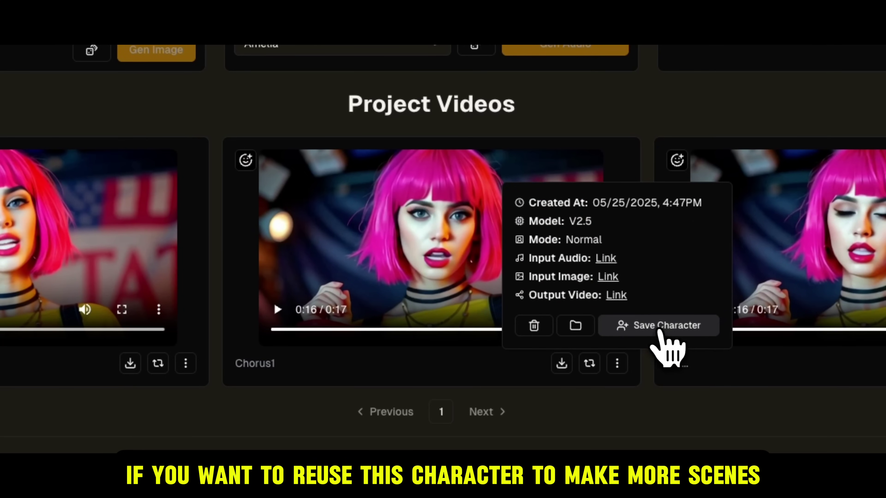
click(667, 328)
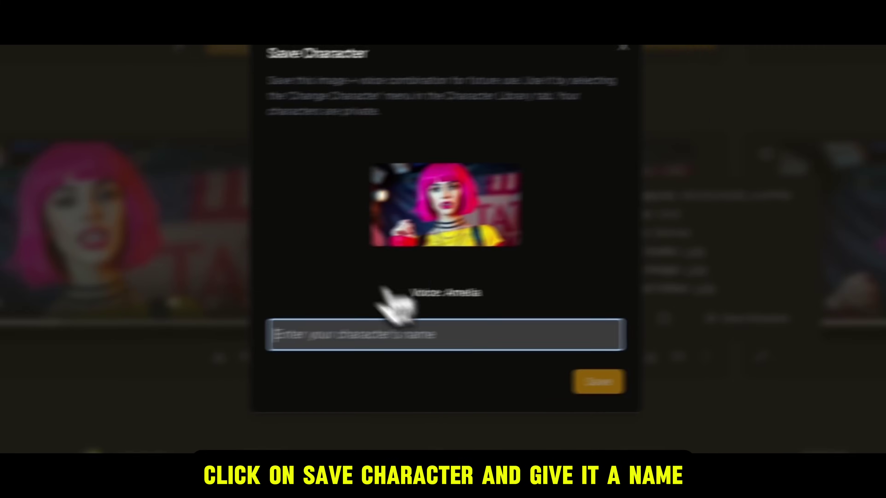
text(Lizzi)
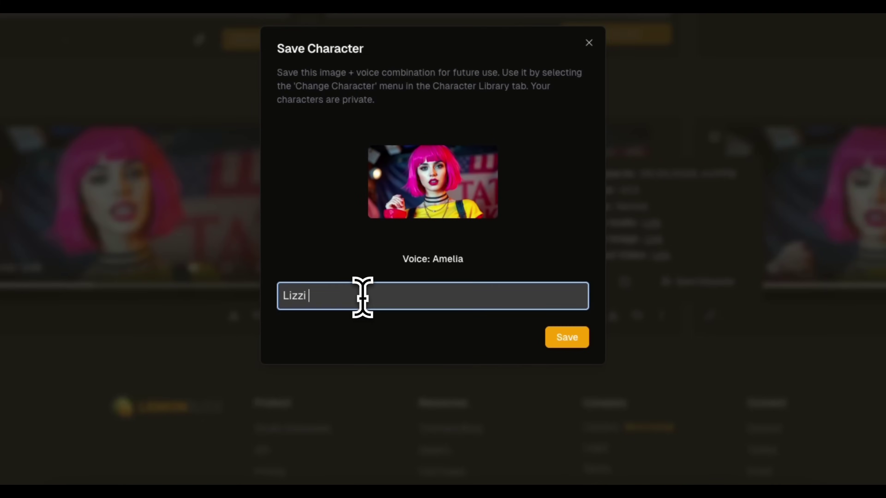
text( Pi)
text(nk)
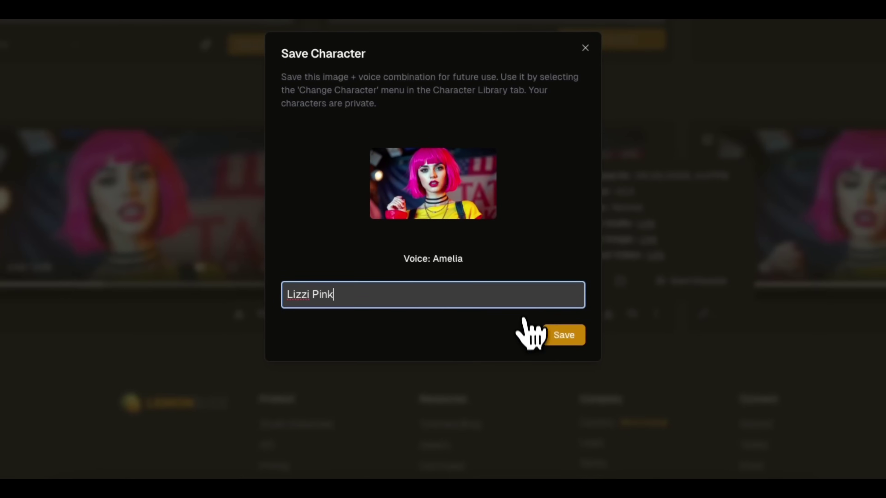
click(558, 337)
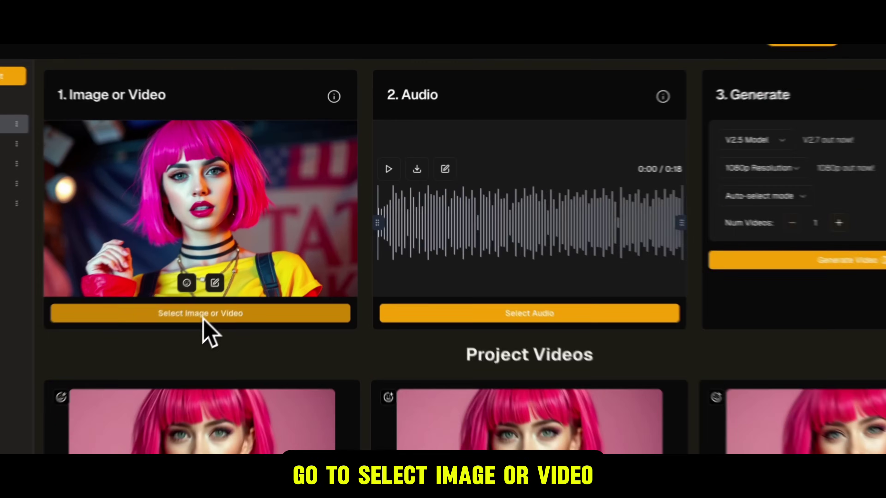
Step: Search the character gallery for "Liz", use the saved Lizzi Pink character as the project's image, and open that image for editing
click(231, 281)
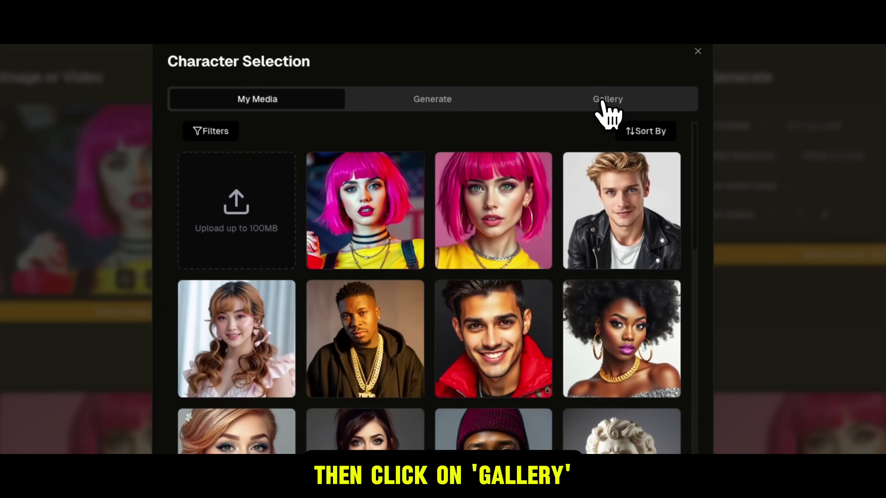
click(654, 114)
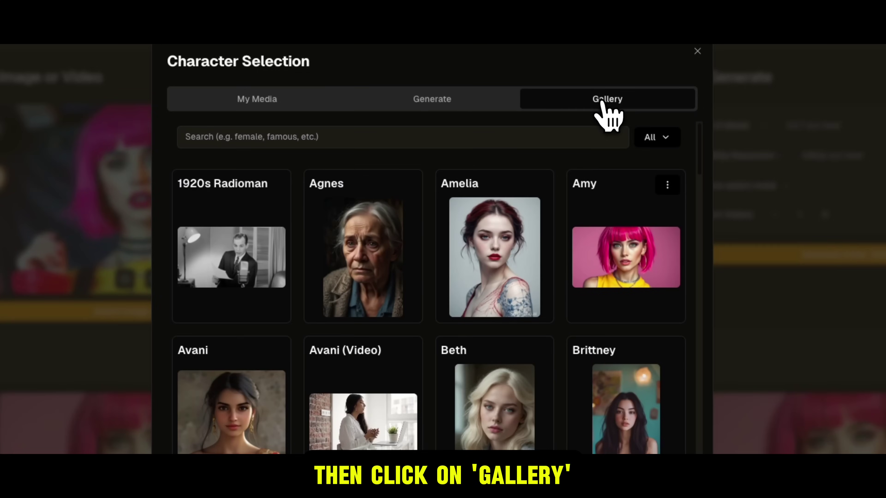
click(420, 144)
text(Liz)
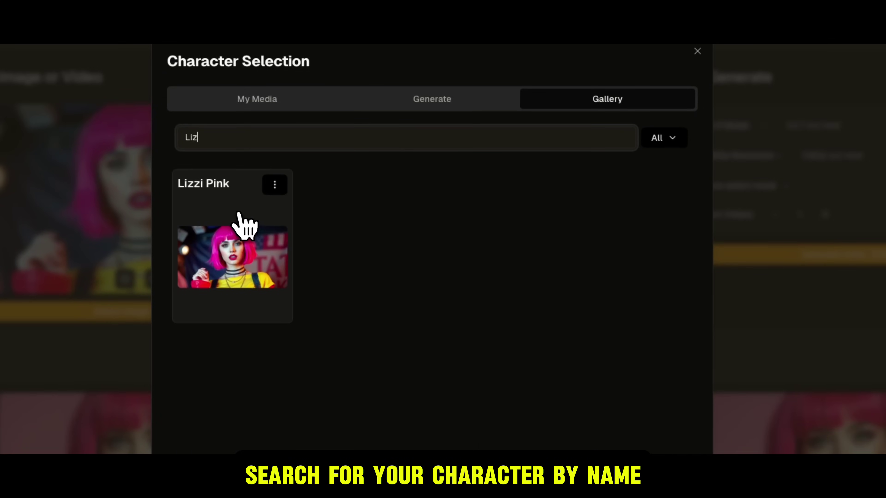
click(239, 223)
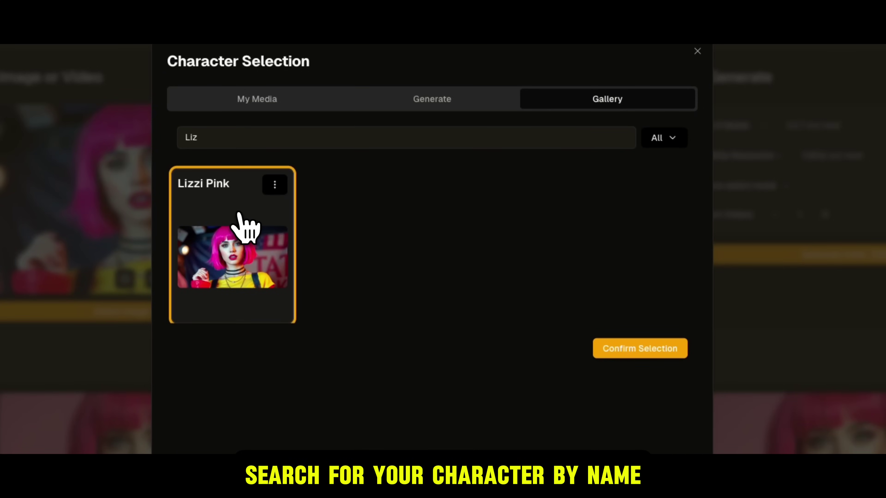
click(649, 349)
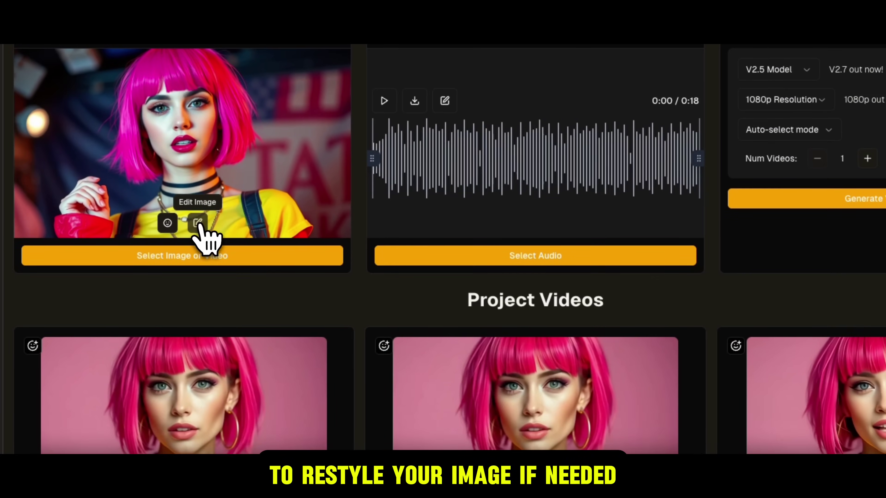
click(155, 279)
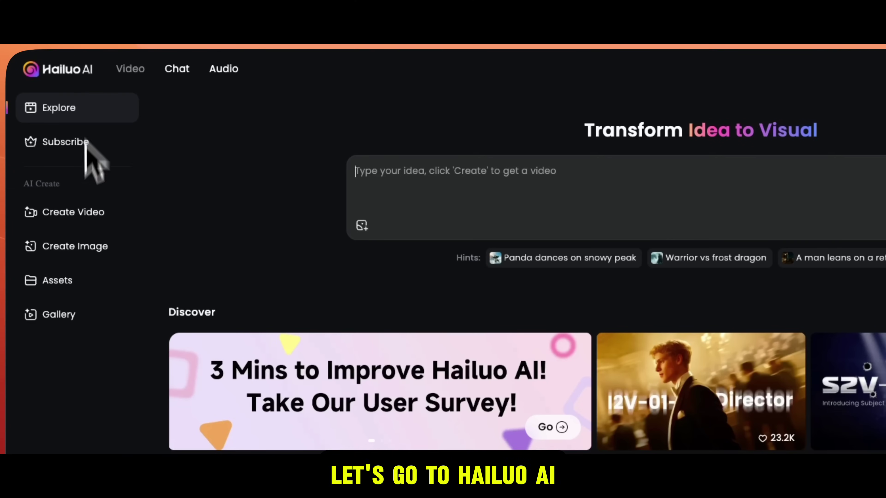
Step: In Hailuo AI, start a Subject Reference video and upload "Lizzi Pink.png" as its reference character
click(66, 219)
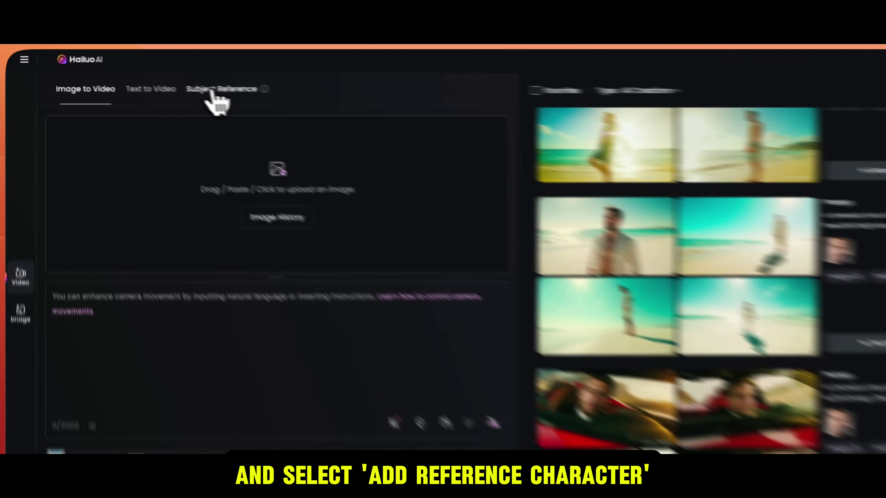
click(182, 84)
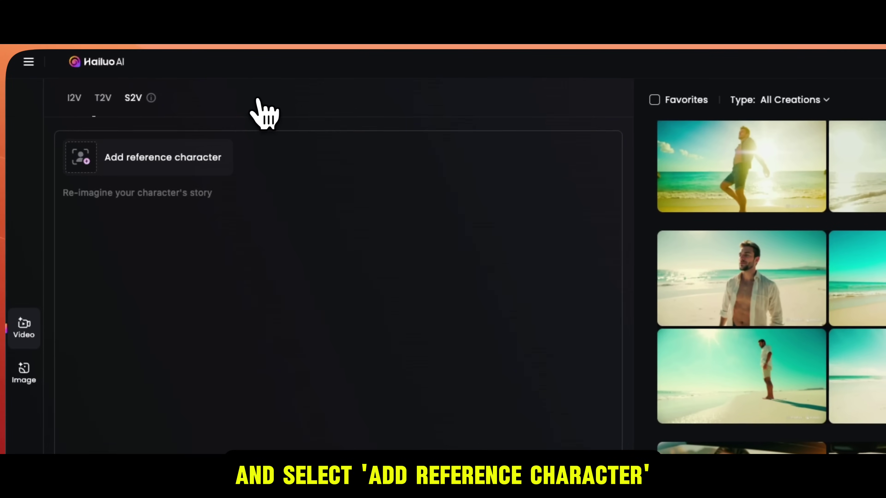
click(178, 168)
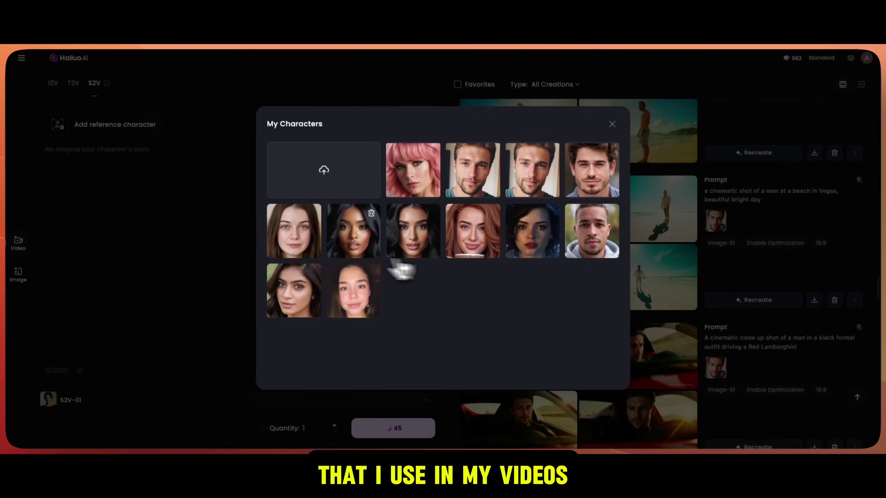
click(327, 181)
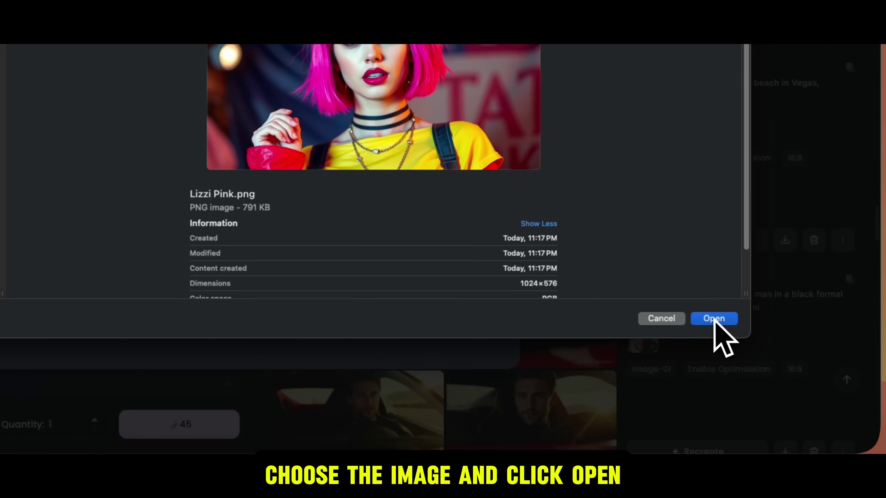
click(714, 318)
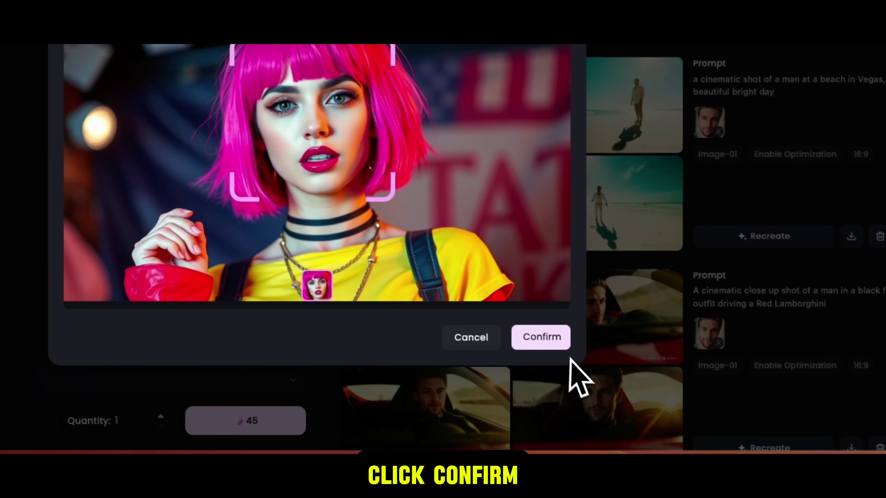
click(638, 419)
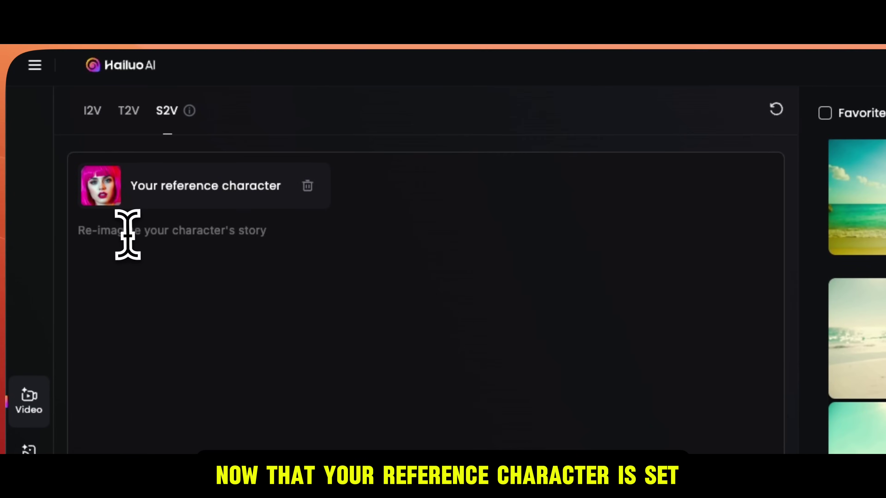
Step: Generate one video from the prompt "Low angle cinematic shot of a young woman wearing a Yellow Dress, stepping out of a lamborghini, natural daylight, Photorealistic"
click(126, 231)
text(Low angle cinematic sh)
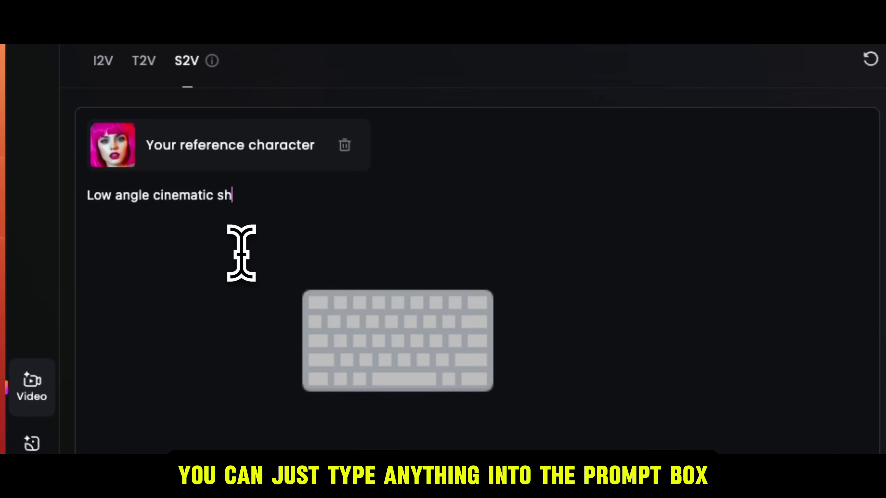
text(ot of a young woman )
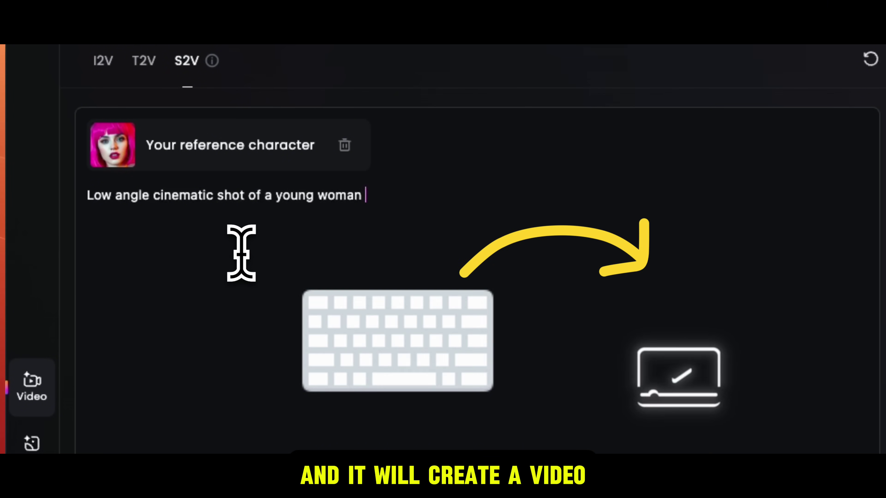
text(wearing a Yellow)
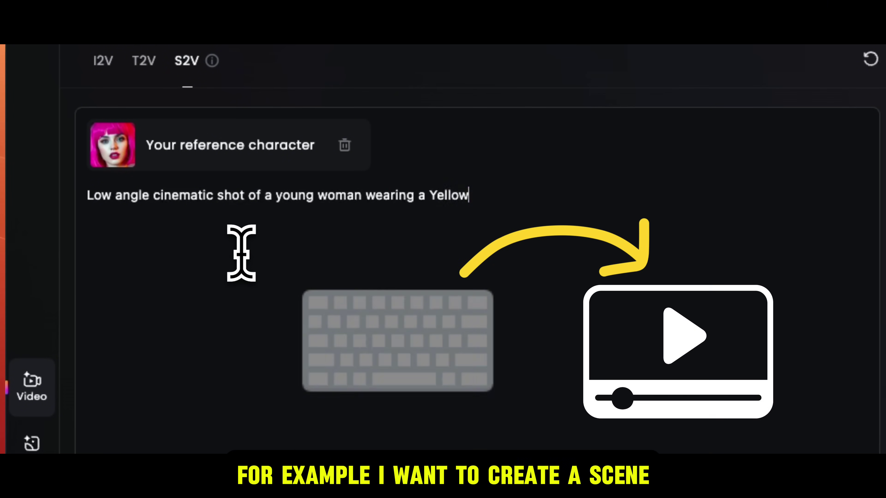
text( Dress, stepping)
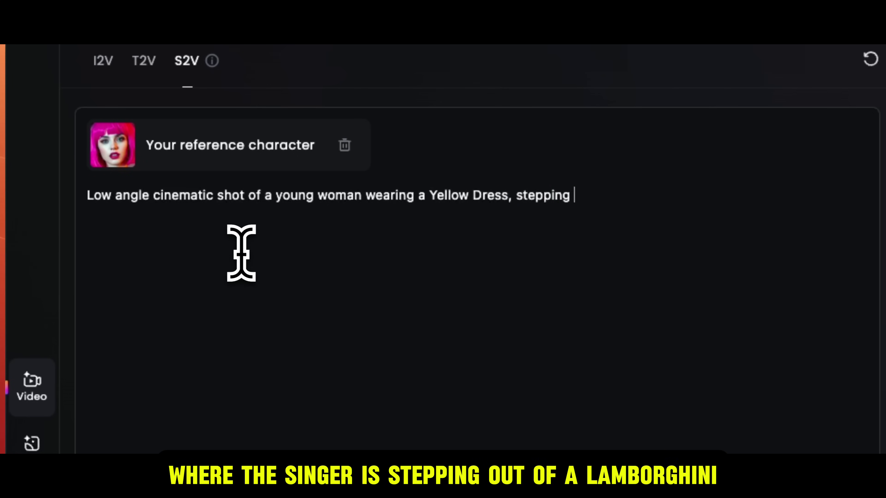
text( out of )
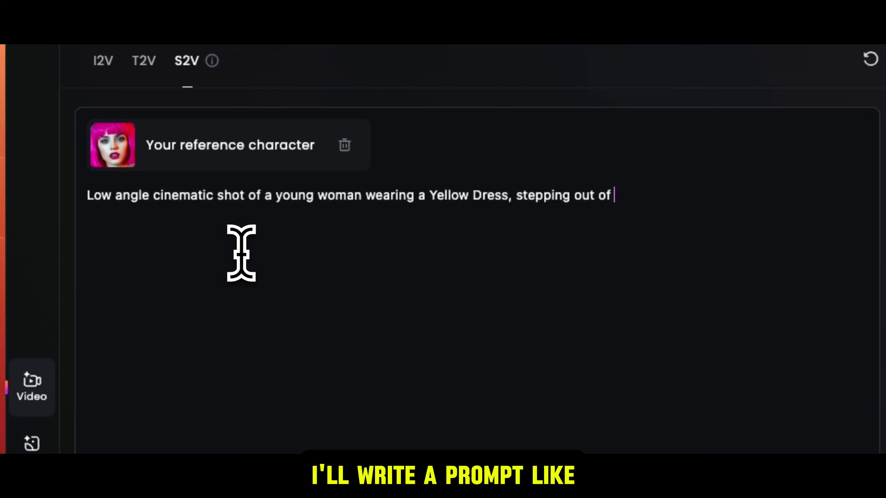
text(a lam)
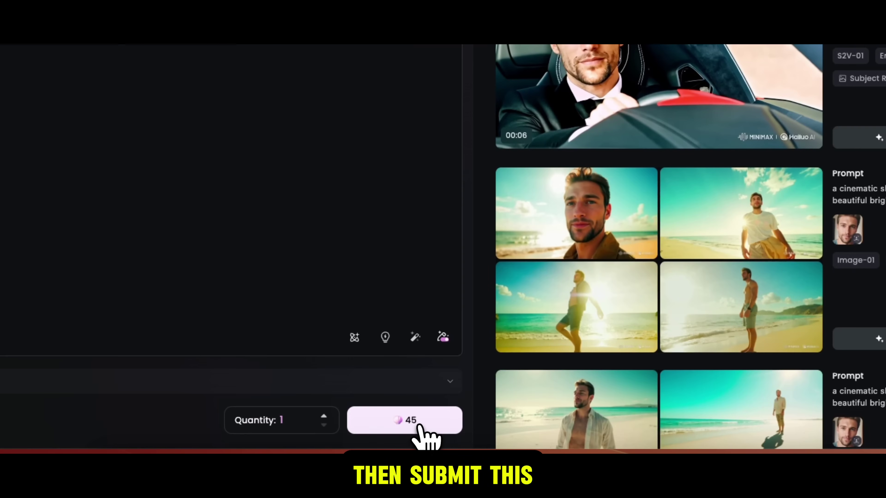
click(419, 423)
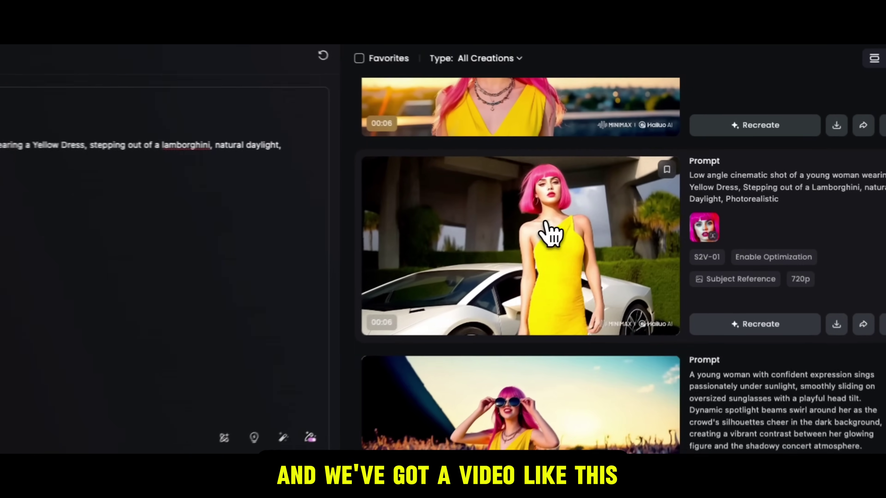
Step: Generate four 16:9 reference-character images from "Low angle cinematic shot of a young woman wearing a Yellow Dress, Driving a Yellow Lamborghini, natural Daylight, Photorealistic"
click(543, 236)
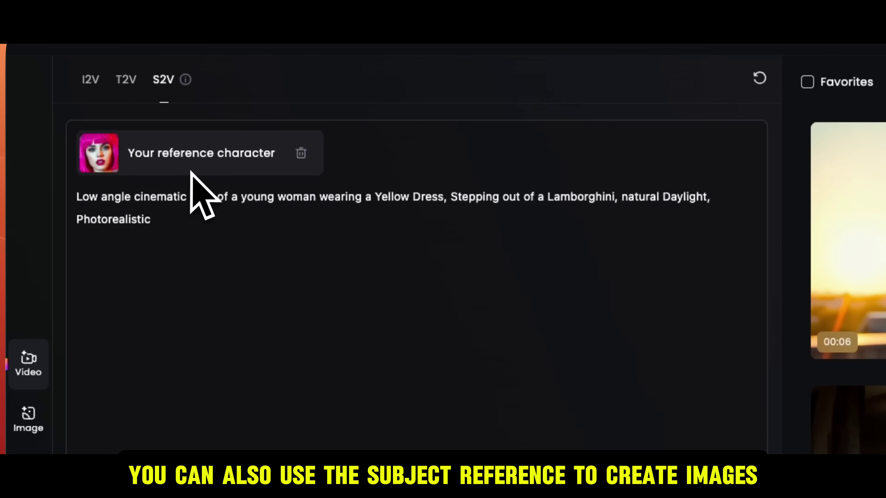
click(30, 422)
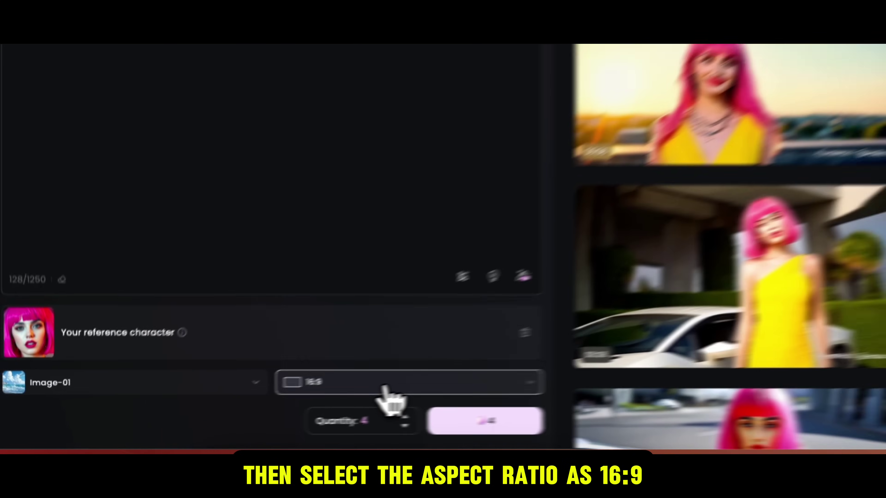
click(390, 395)
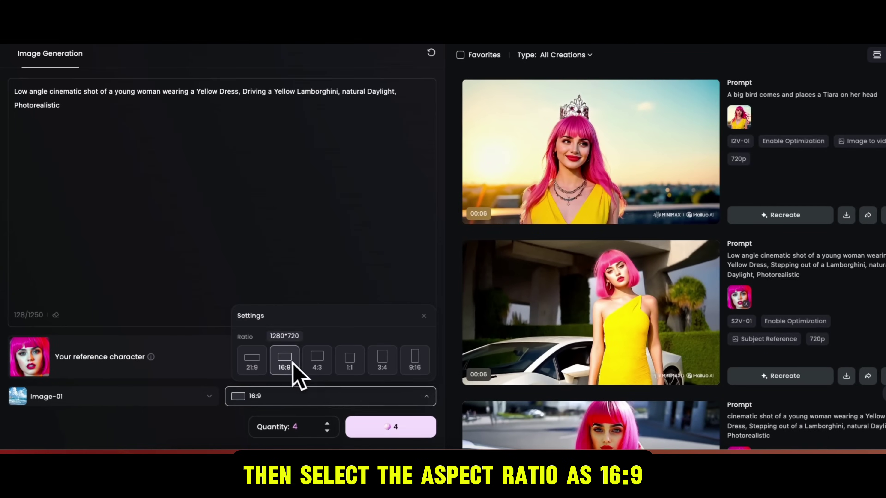
click(284, 394)
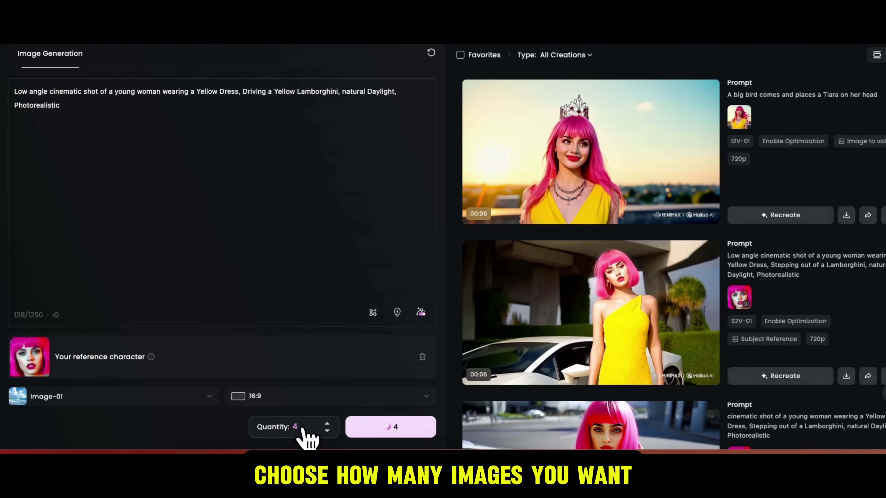
click(387, 427)
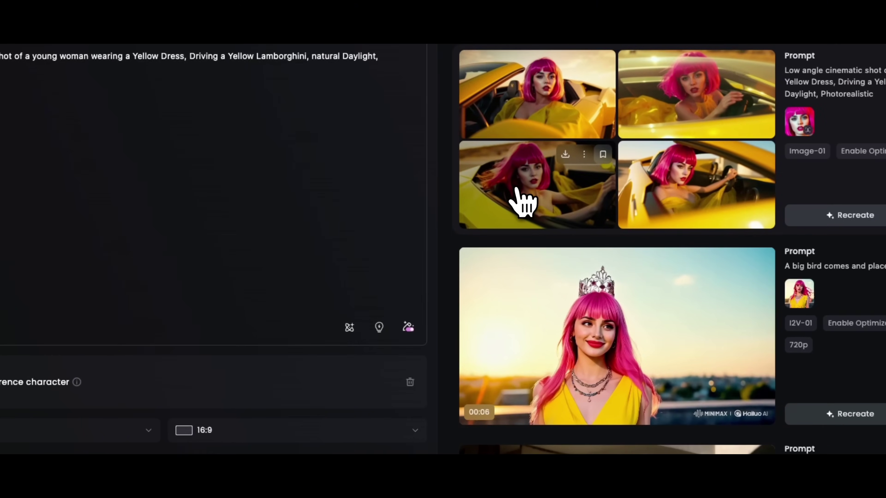
Step: Turn the third generated car image into a video with the I2V-01 model and prompt "High Speed Driving a Yellow Lamborghini, natural Daylight, Photorealistic"
click(474, 220)
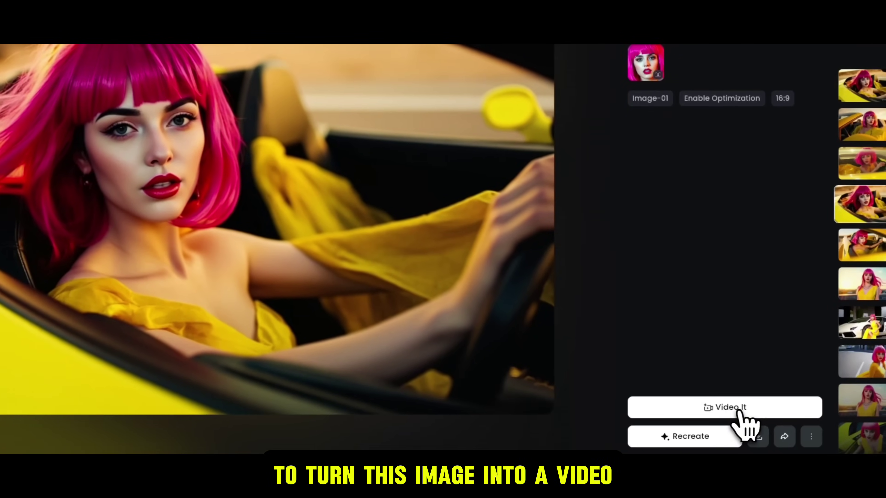
click(720, 411)
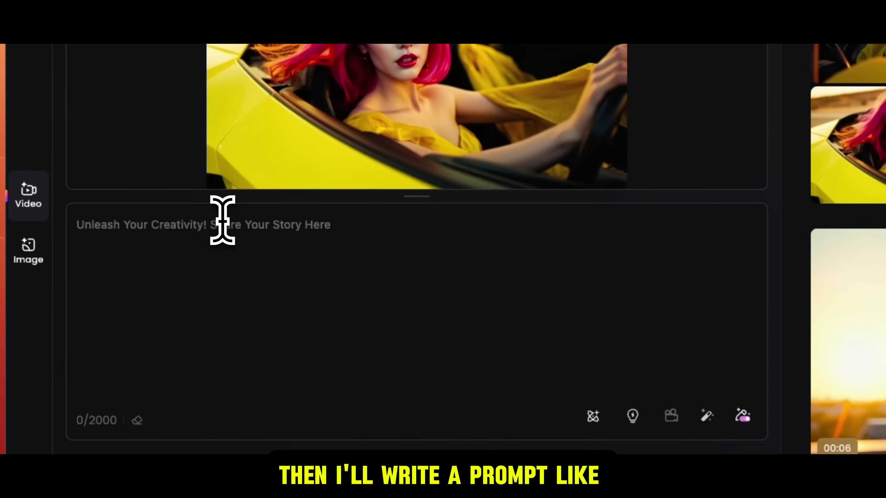
text(High Speed Driving a Yellow Lamborghini, natural Daylight, Photorealistic)
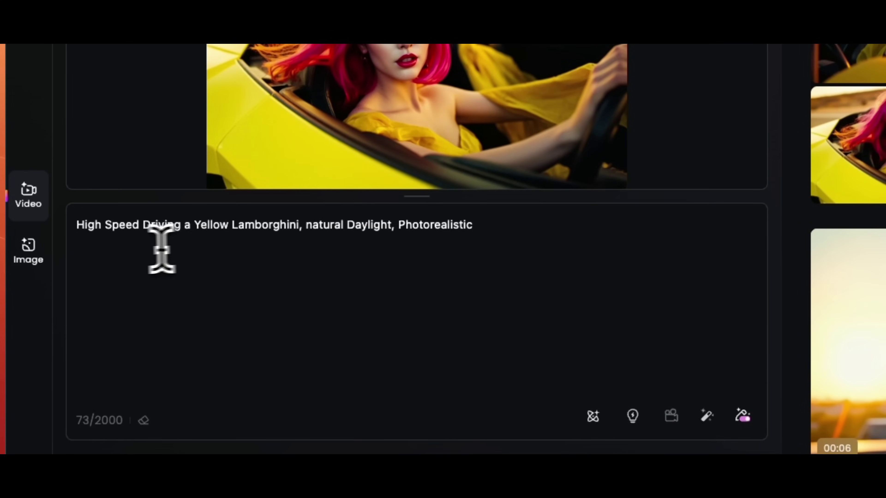
click(471, 378)
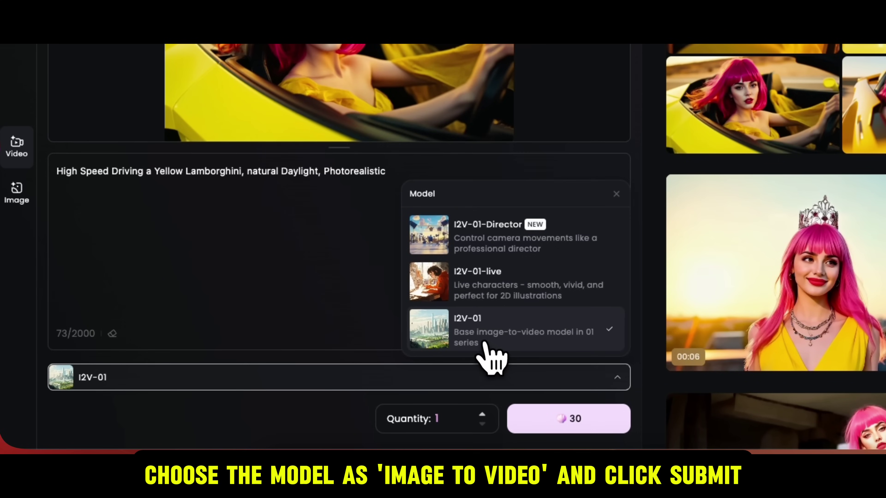
click(498, 334)
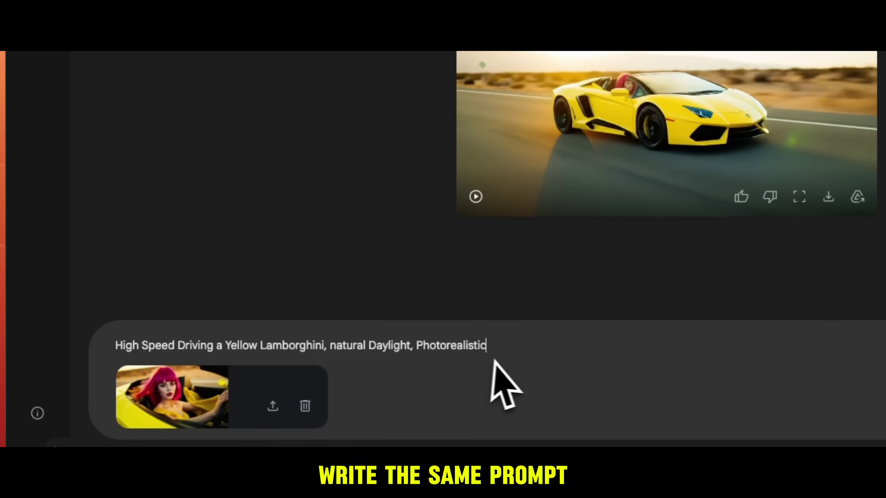
click(476, 196)
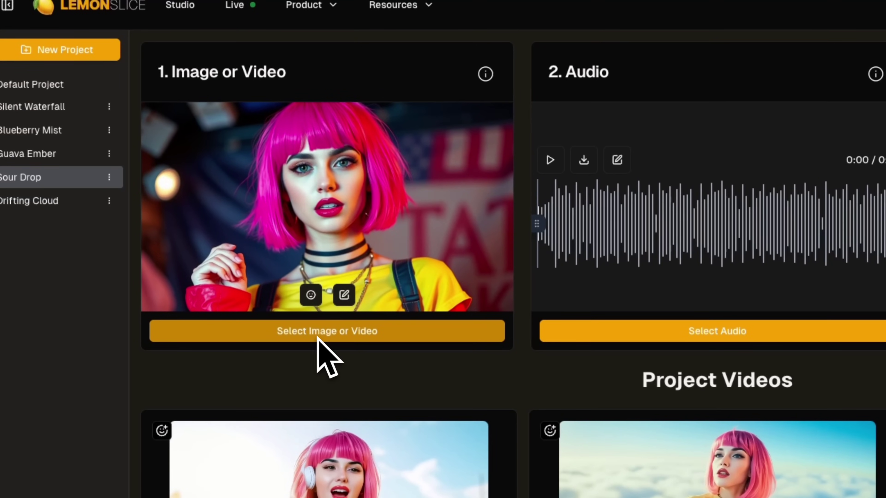
Step: In Lemon Slice, upload driveLambo-1.mp4 as the project's source video and generate one lip-sync video from it with the loaded audio
click(318, 335)
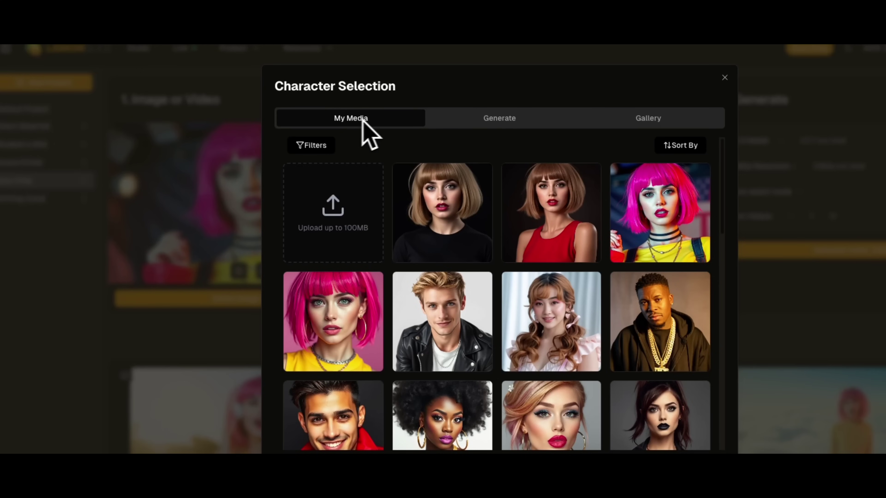
click(333, 214)
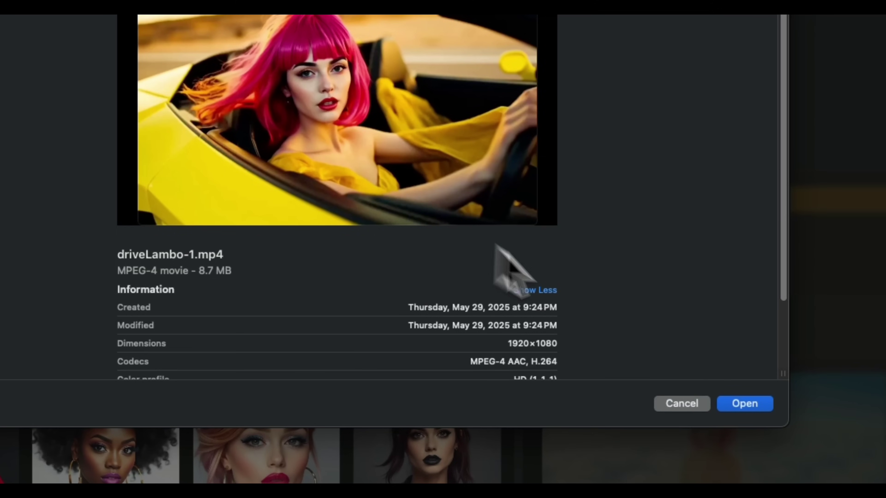
click(747, 411)
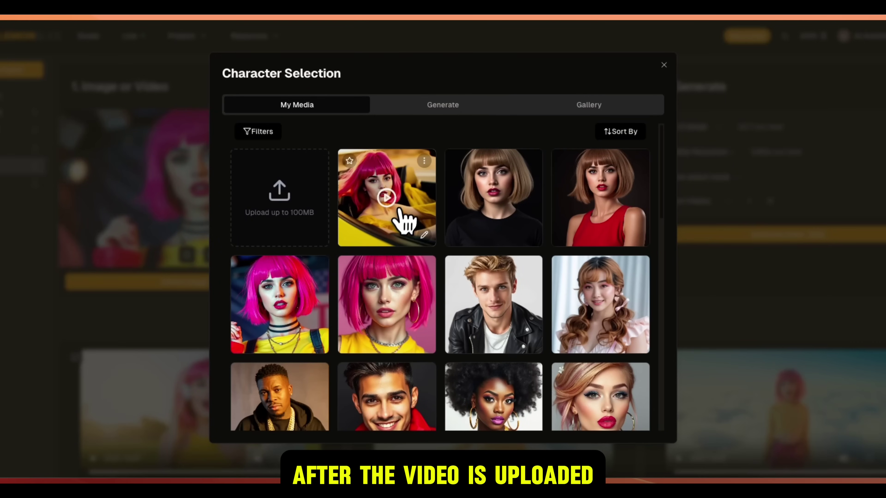
click(406, 206)
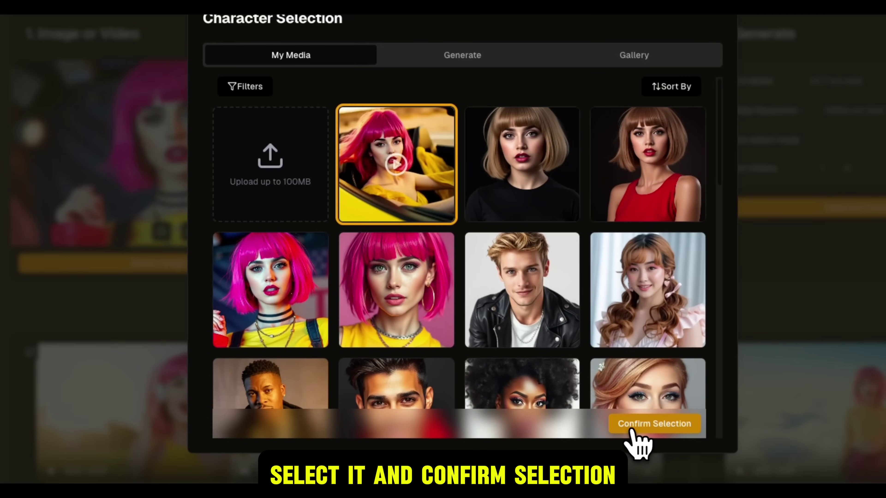
click(632, 431)
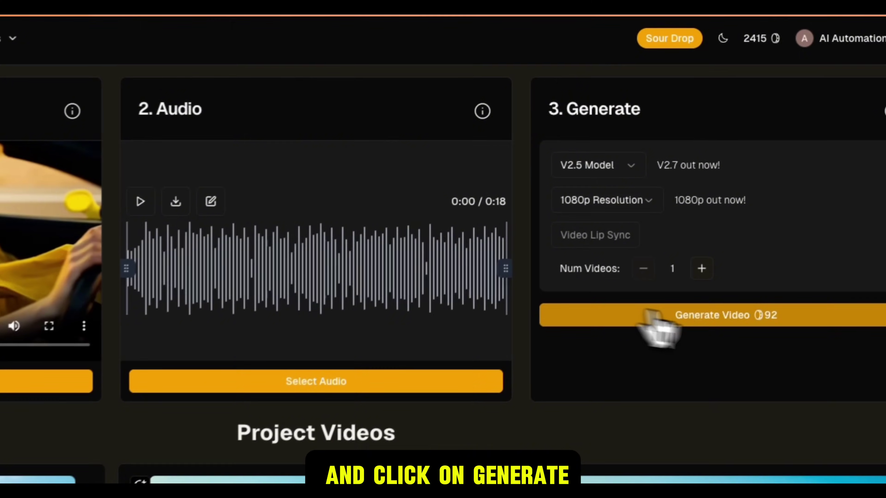
click(765, 319)
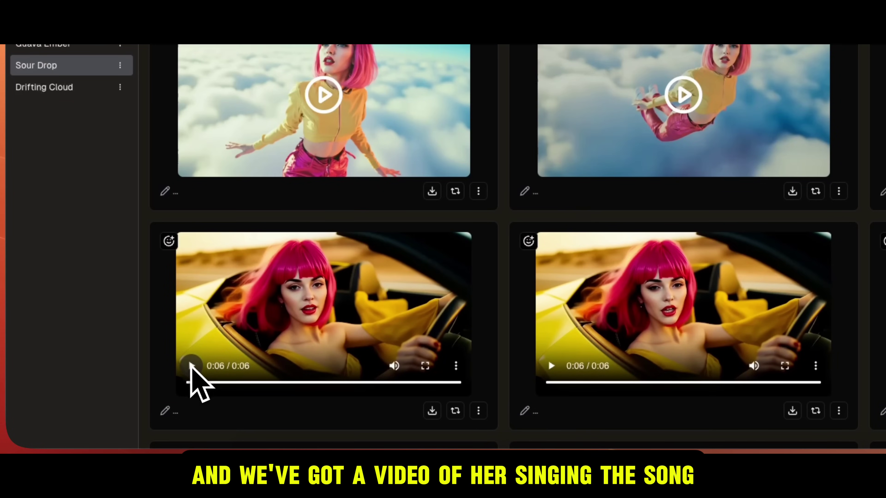
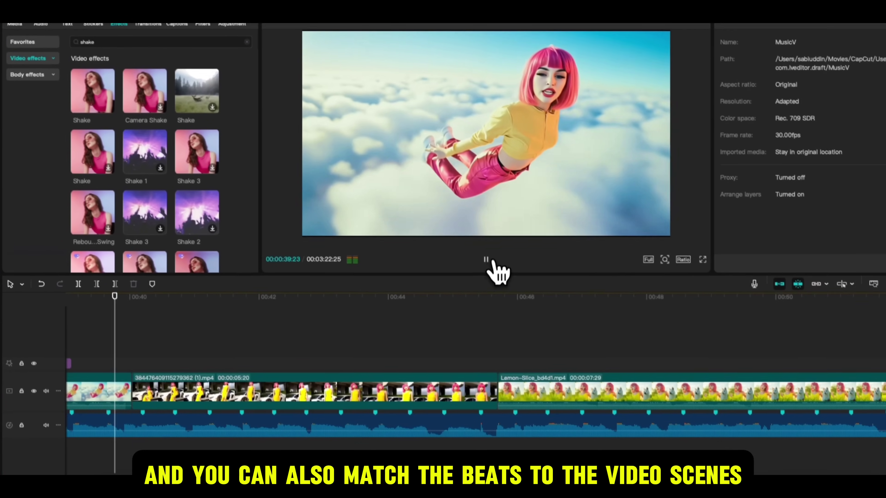
Step: In CapCut, preview the edited music video timeline and export the MusicV project
click(491, 269)
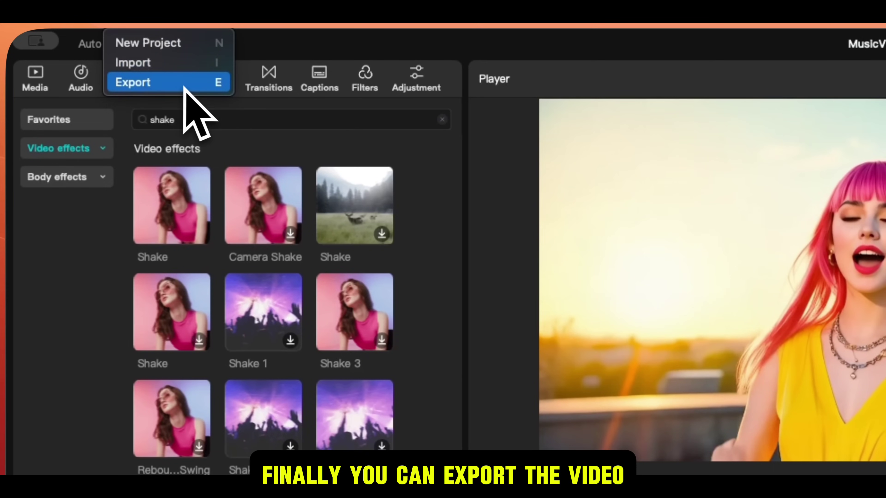
click(186, 84)
click(533, 426)
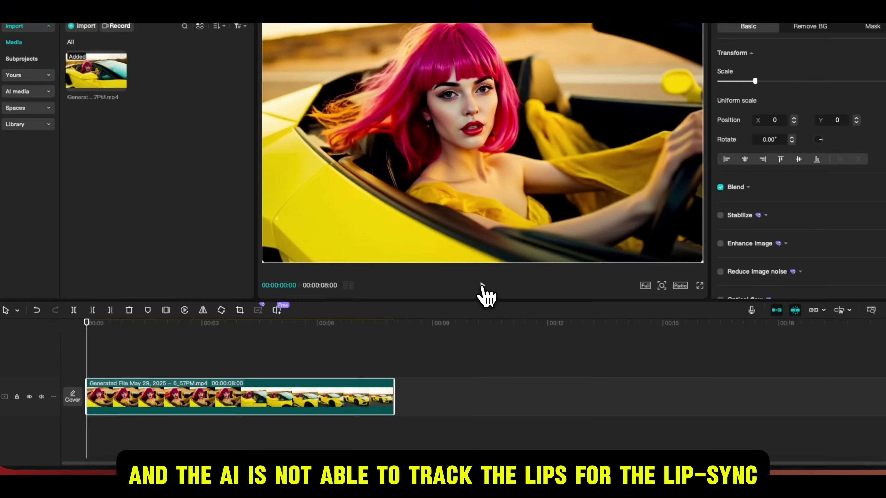
Step: Play the generated Lamborghini driving clip and split it at 00:00:03:20, then open the options of its first part
click(482, 285)
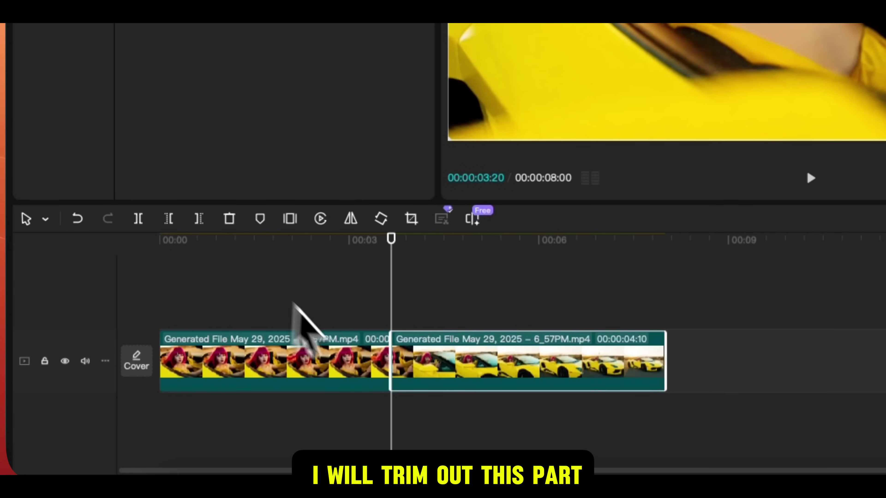
right_click(337, 361)
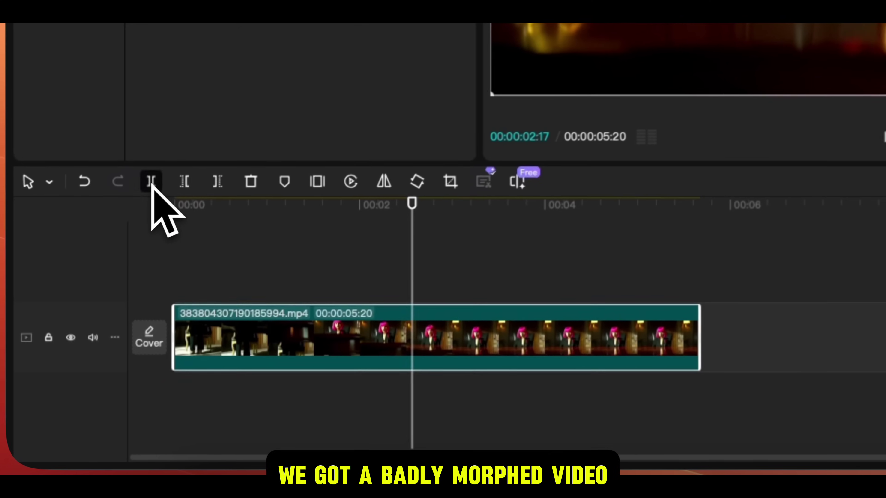
Step: Split the 383804307190185994.mp4 clip at 00:00:02:17 and open the options of its second part
click(152, 179)
right_click(520, 340)
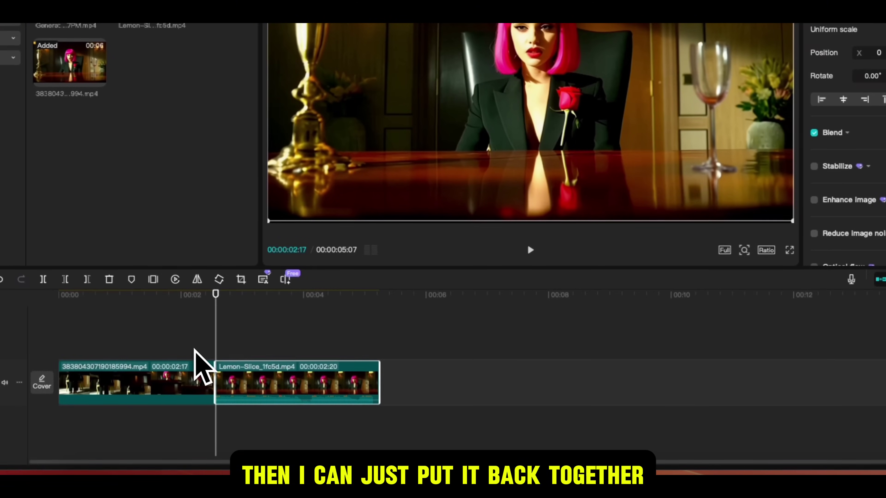
Step: Add a transition between the original clip's first part and Lemon-Slice_1fc5d.mp4, and play across the join
click(194, 349)
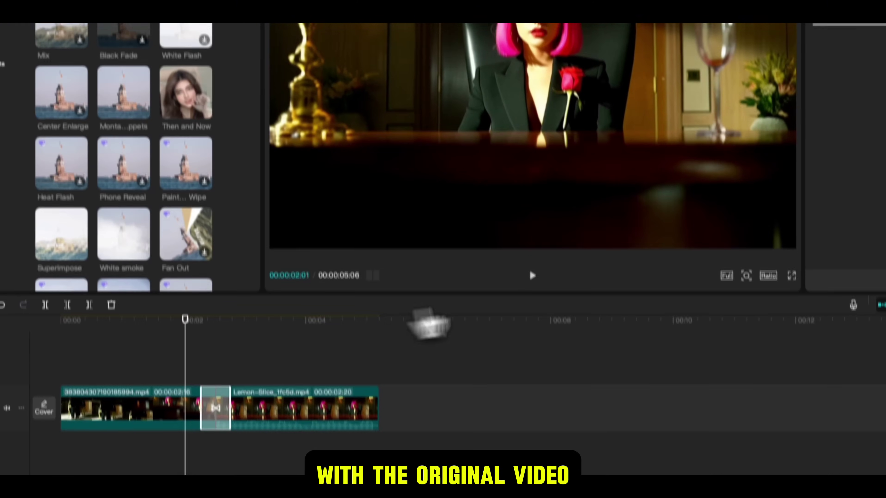
click(529, 250)
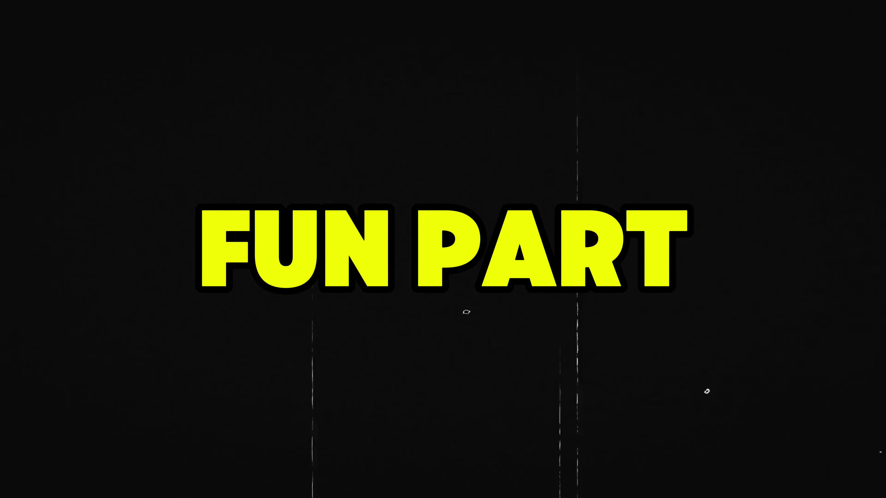